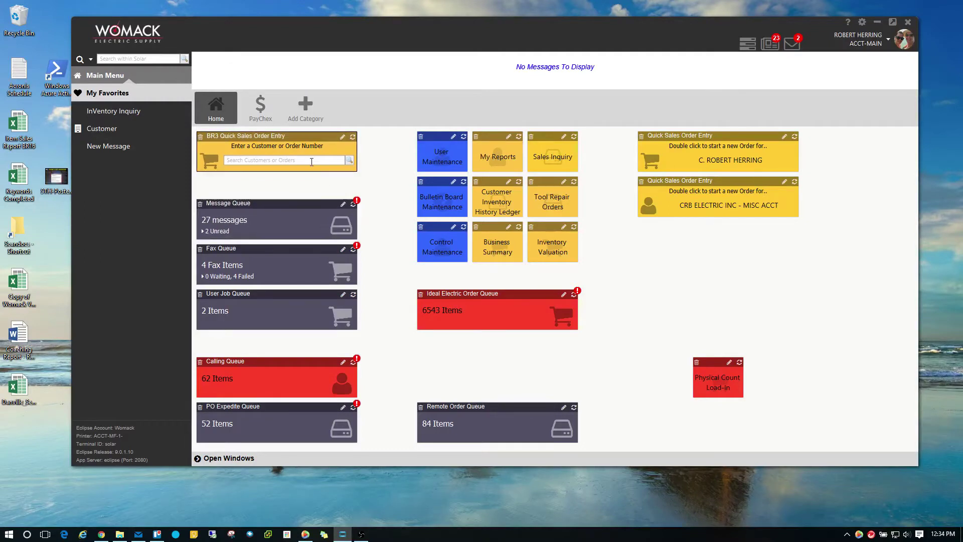
Search Quick Sales Order Entry customers for 'danville cash', correcting the mistyped 'dash'
click(311, 160)
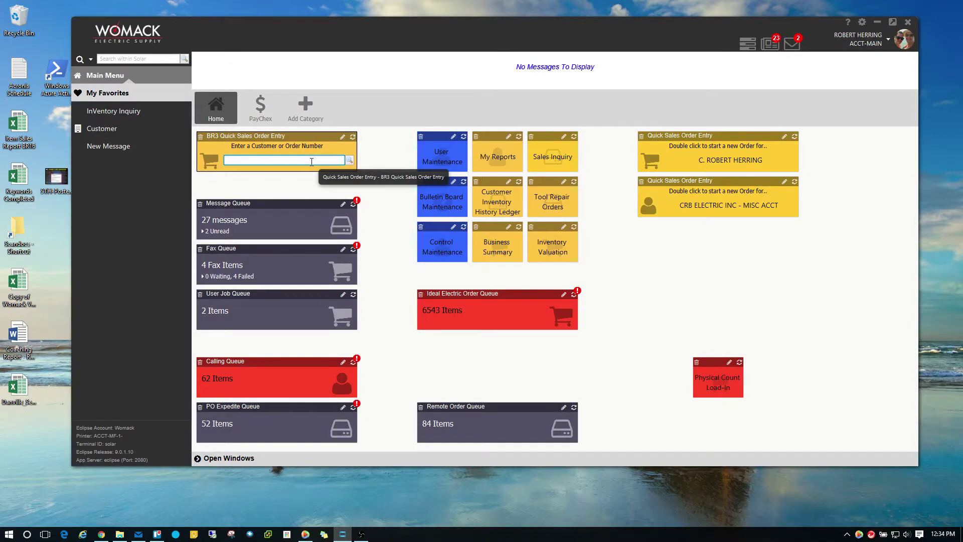
text(danville dash)
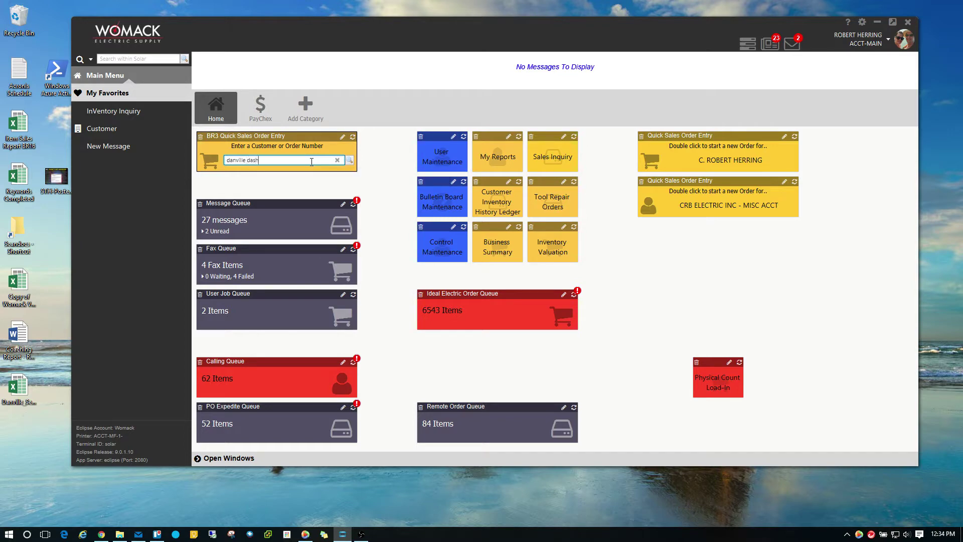
key(Return)
key(BackSpace)
key(BackSpace)
text(cash)
key(Return)
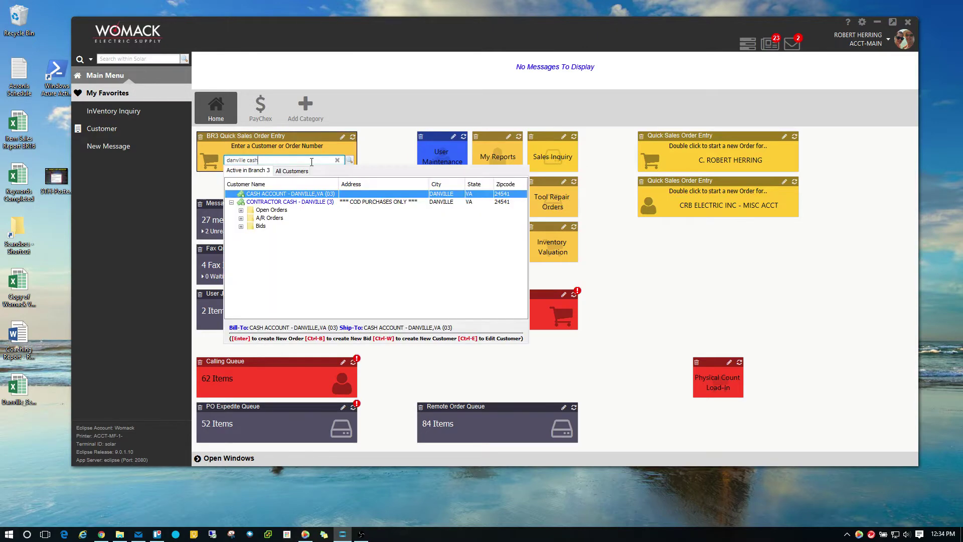
Start an order for CASH ACCOUNT - DANVILLE, dismiss Returned Checks, browse menus, then close it
double_click(305, 193)
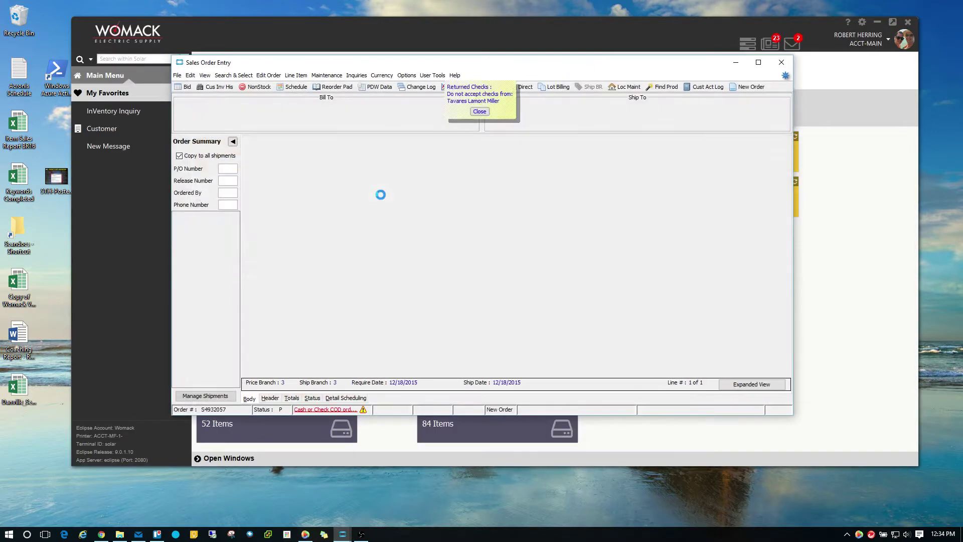
click(480, 111)
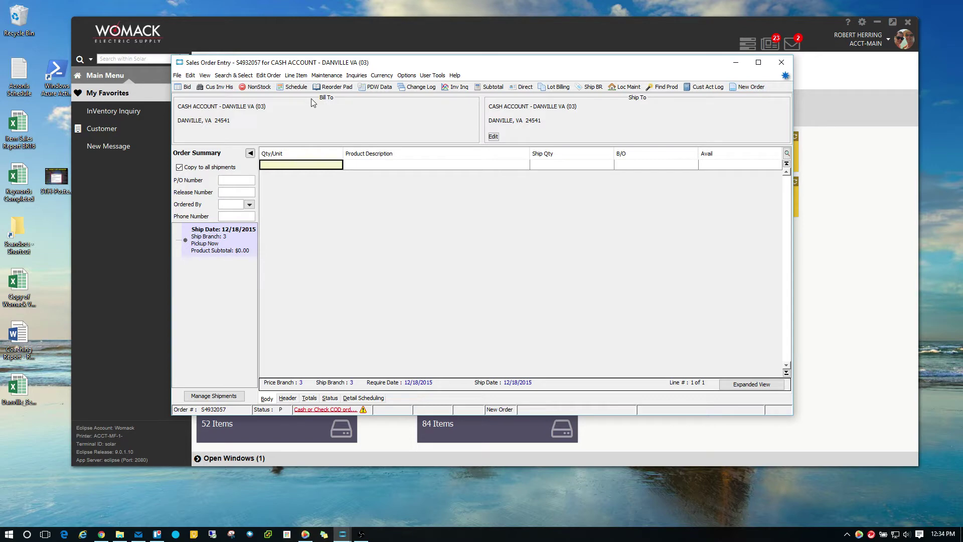
click(266, 75)
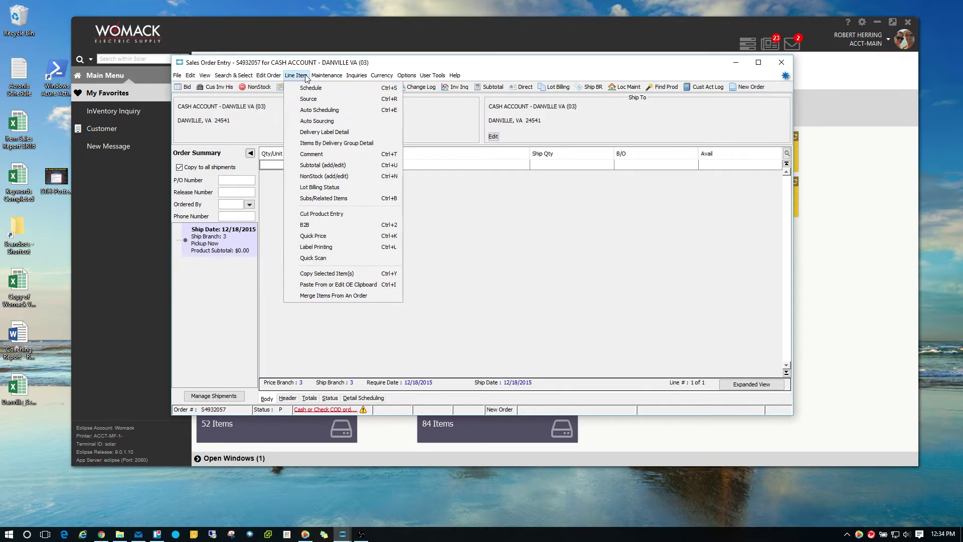
click(281, 126)
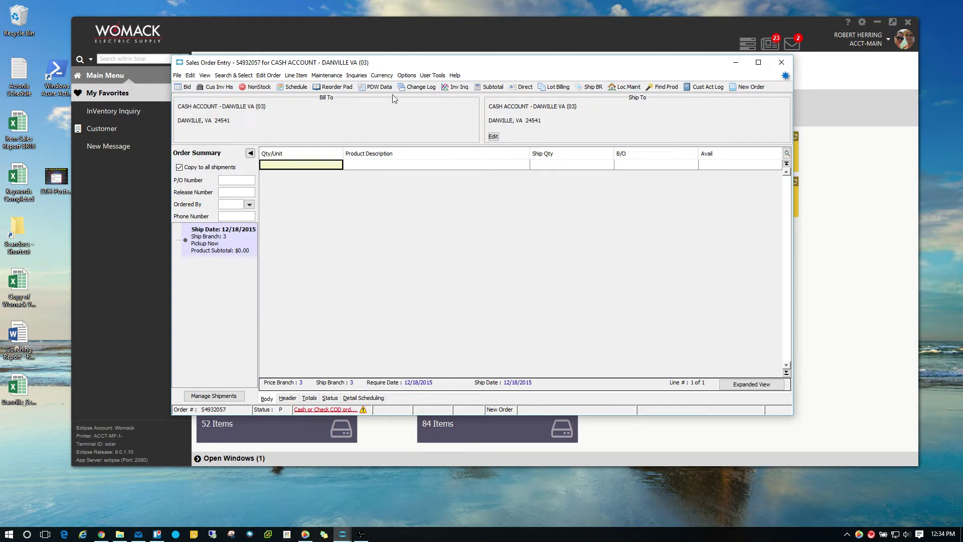
click(781, 64)
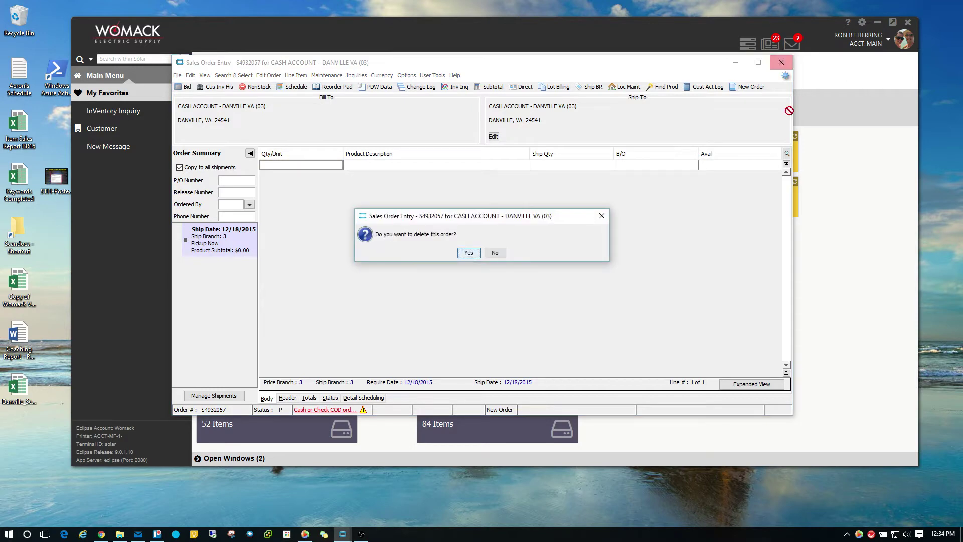
Keep the order instead of deleting it and glance at the user account options
click(495, 253)
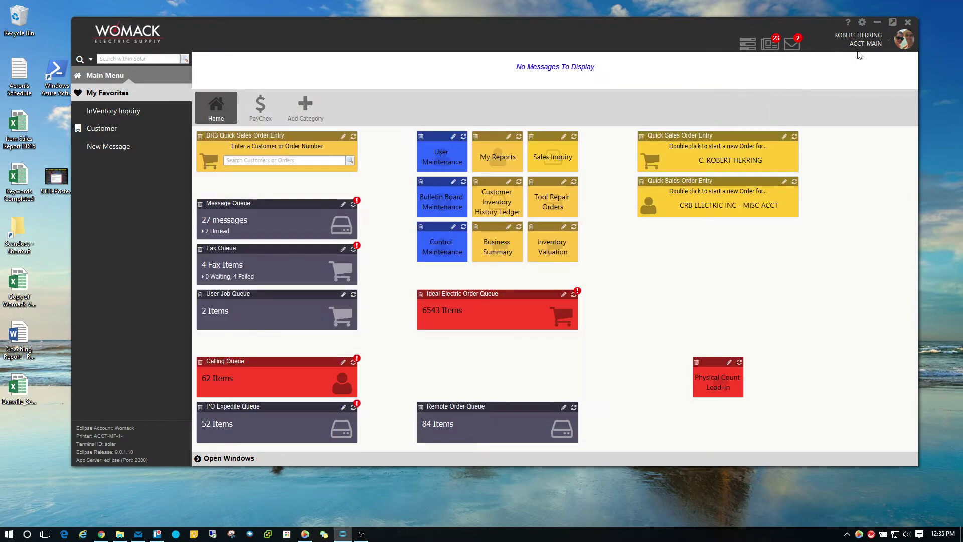
click(888, 41)
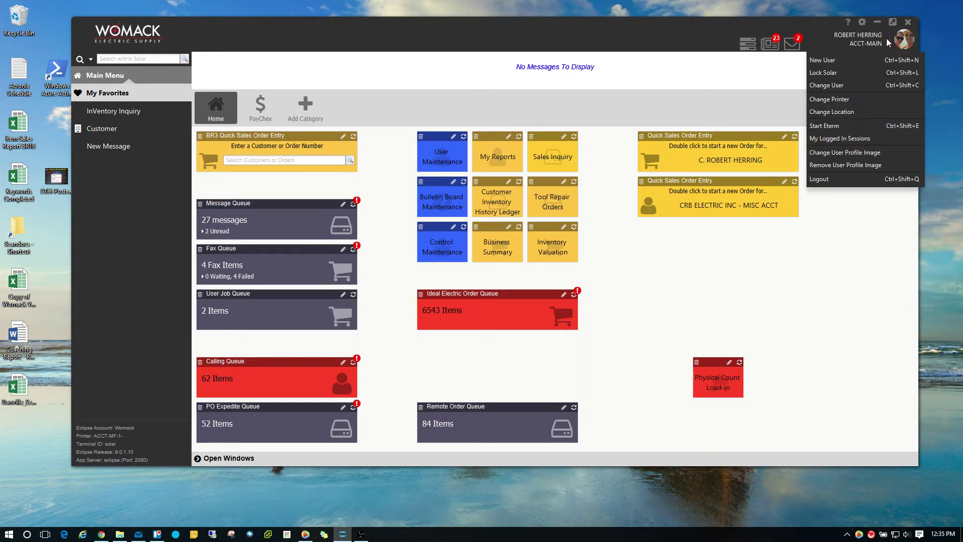
click(834, 44)
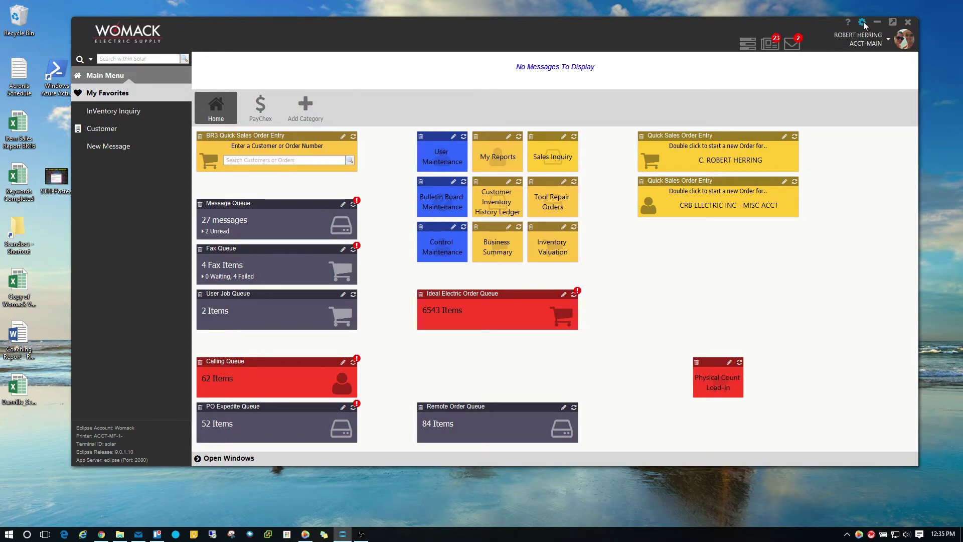
Set the Solar Theme preference to Total Solar Eclipse and confirm it
click(862, 23)
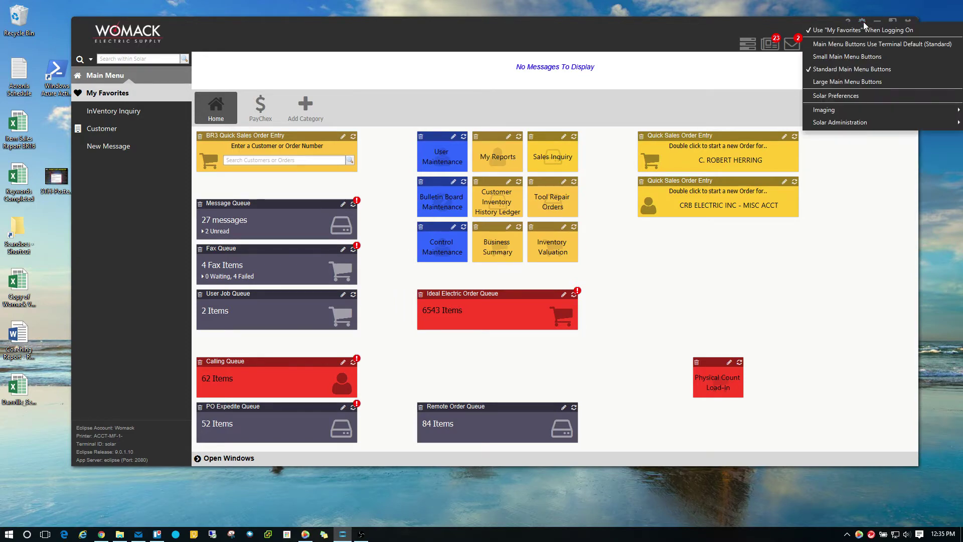
click(859, 95)
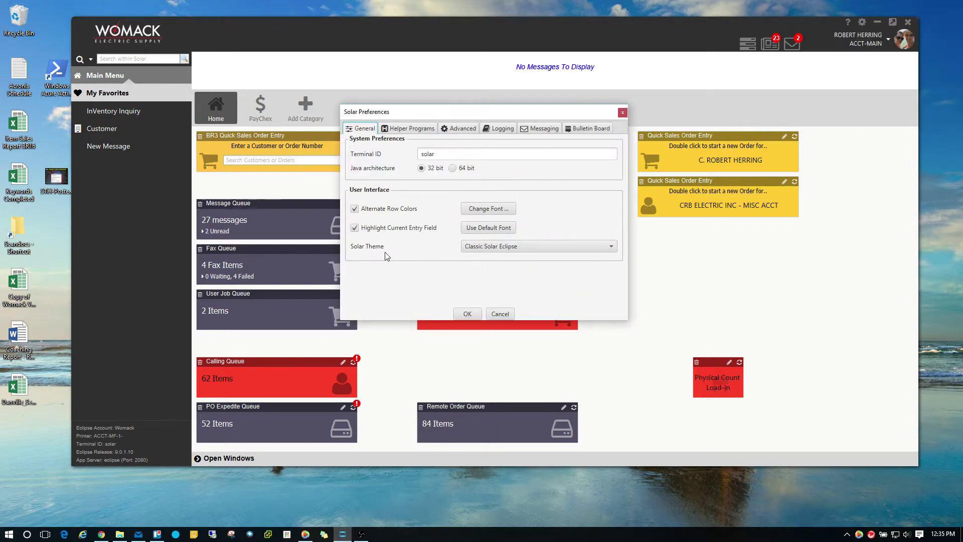
click(546, 245)
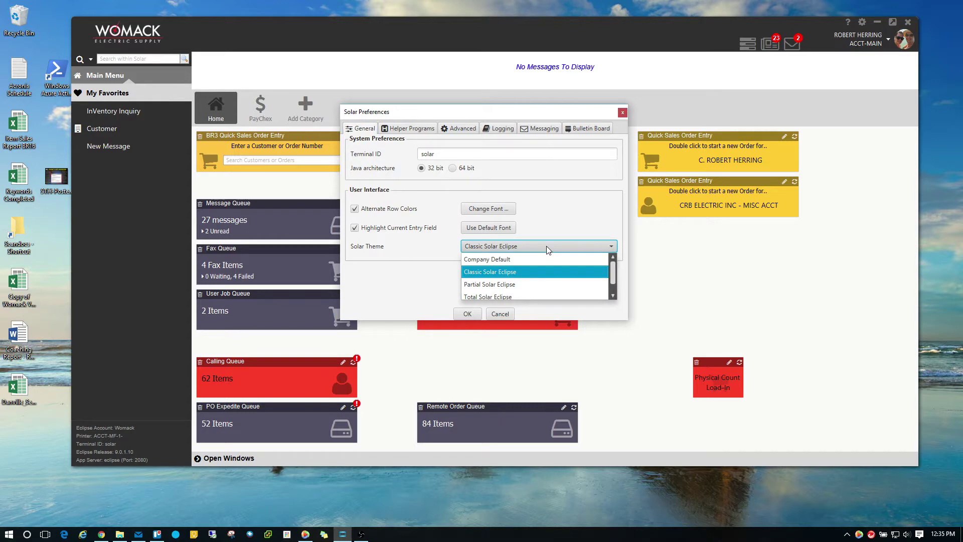
click(484, 297)
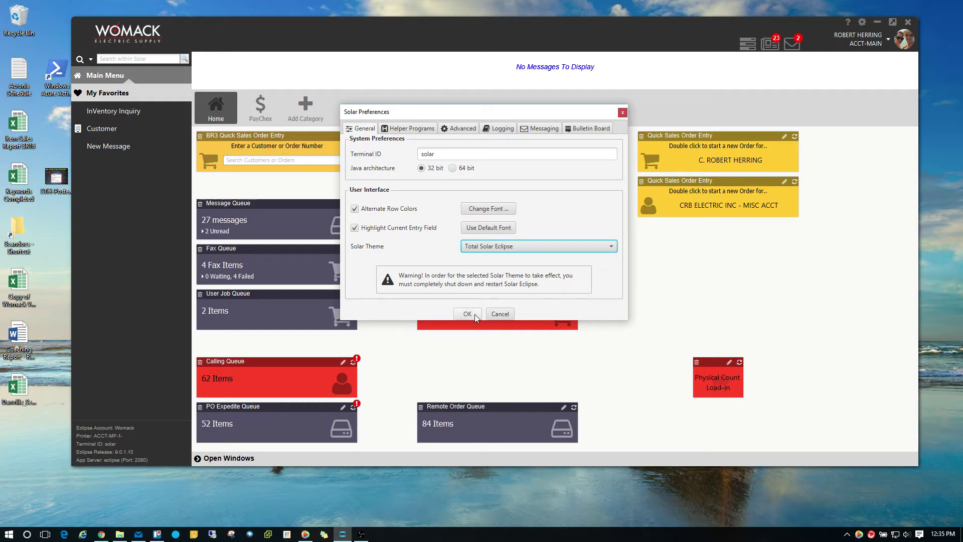
click(467, 313)
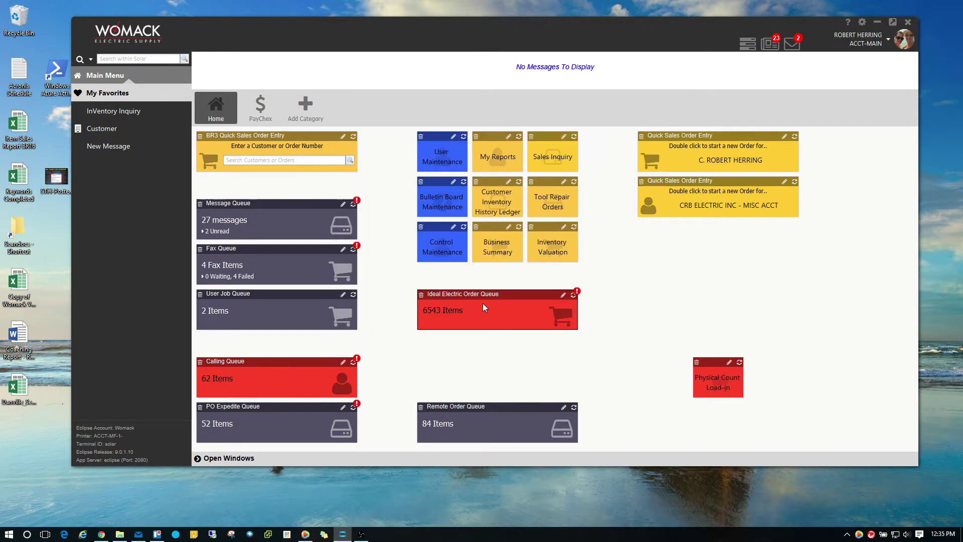
Close Solar Eclipse and relaunch it from the Start menu so the theme applies
click(910, 23)
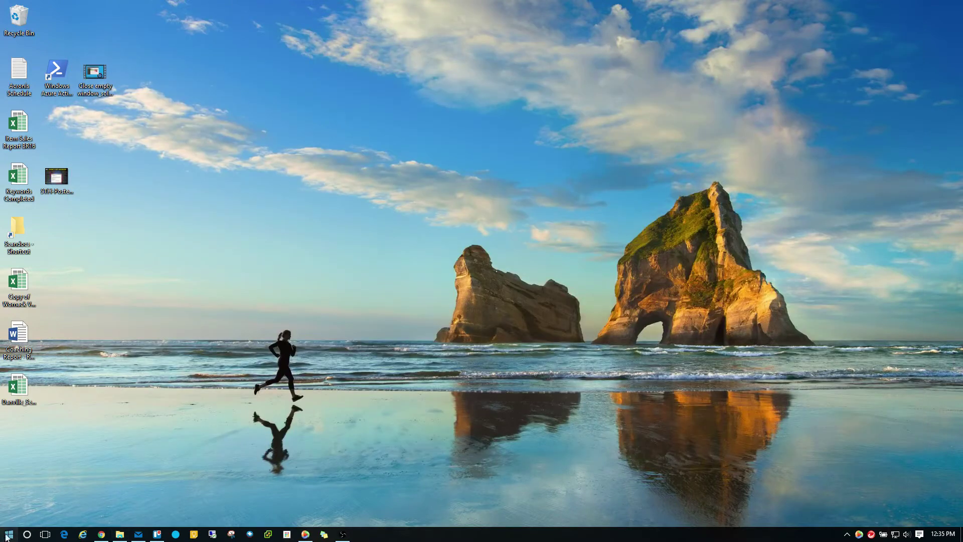
click(9, 534)
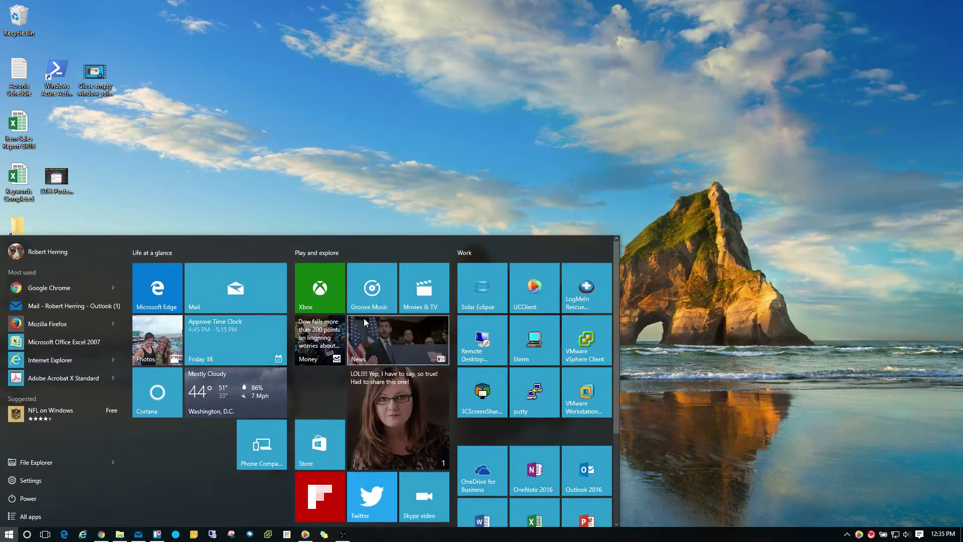
click(492, 296)
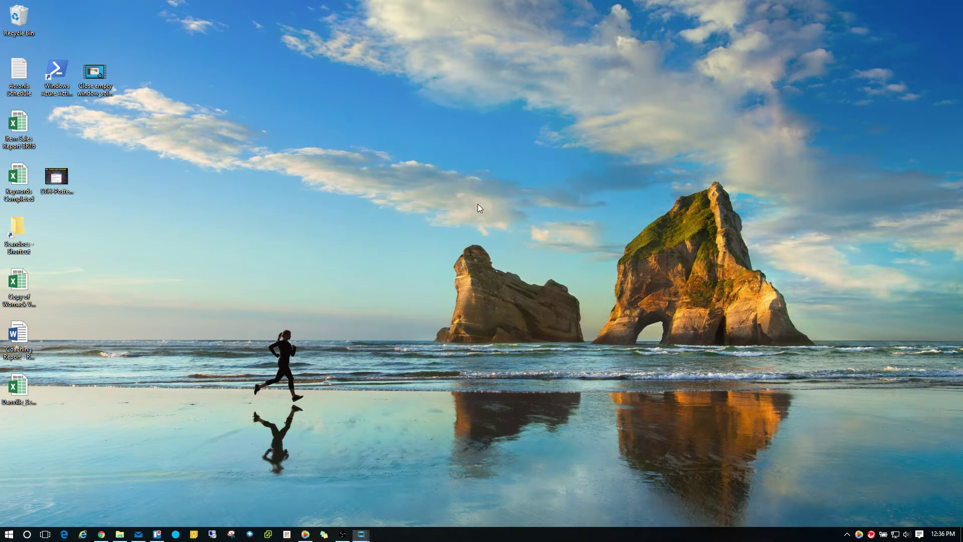
Log in with the username and password, accepting ACCT-MAIN as the location
text(herring)
key(Tab)
text(••••••••••••••)
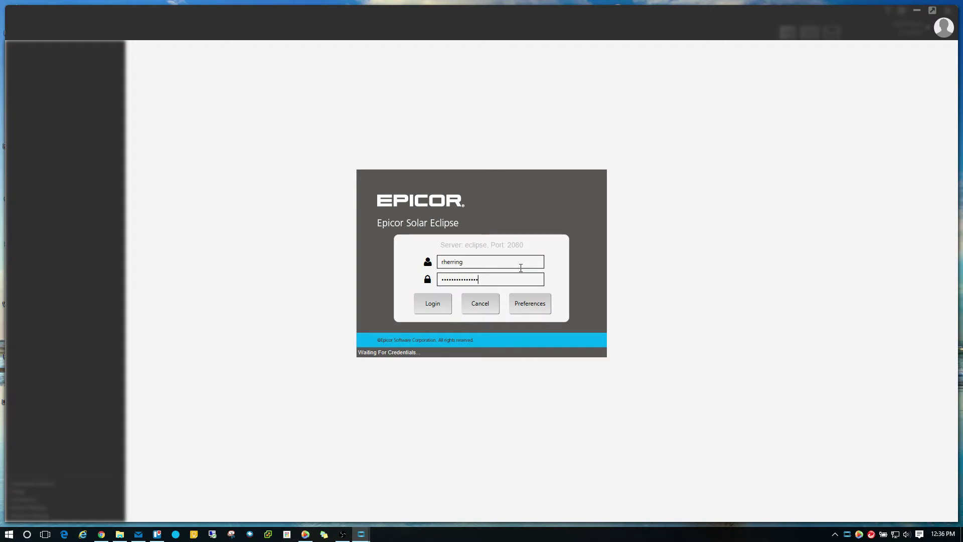
key(Return)
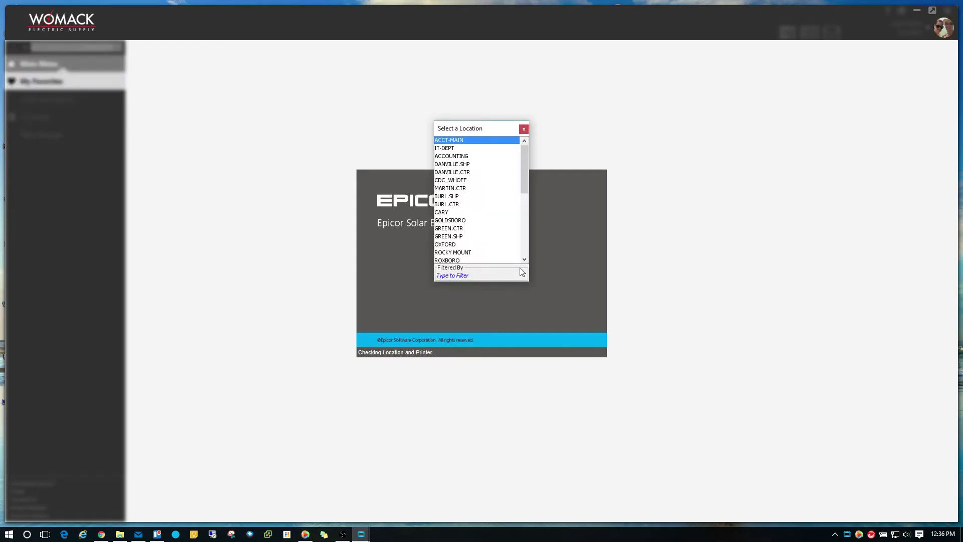
key(Return)
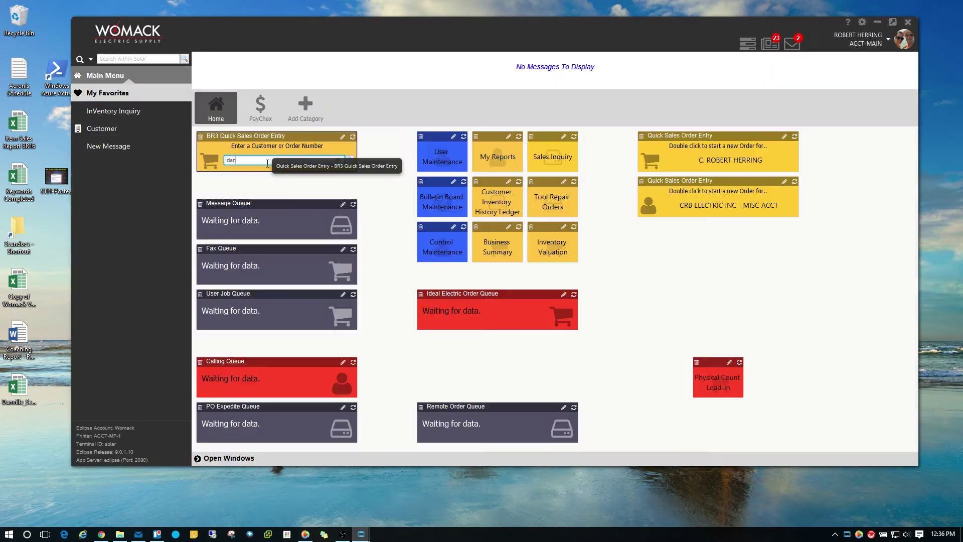
Search 'danville cash', start an order for CASH ACCOUNT - DANVILLE, and dismiss the returned-checks alert
click(268, 160)
text(danville cash)
key(Return)
click(253, 199)
click(278, 192)
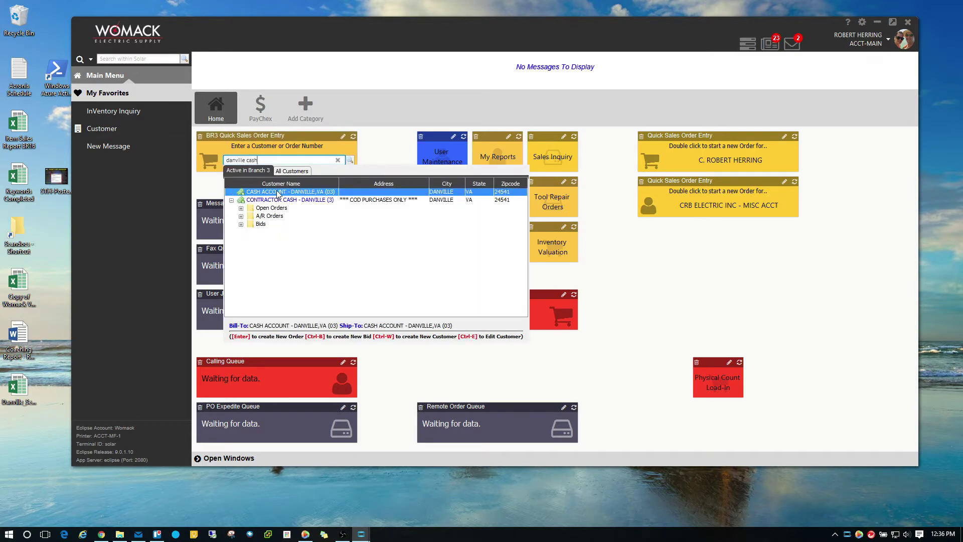
double_click(277, 192)
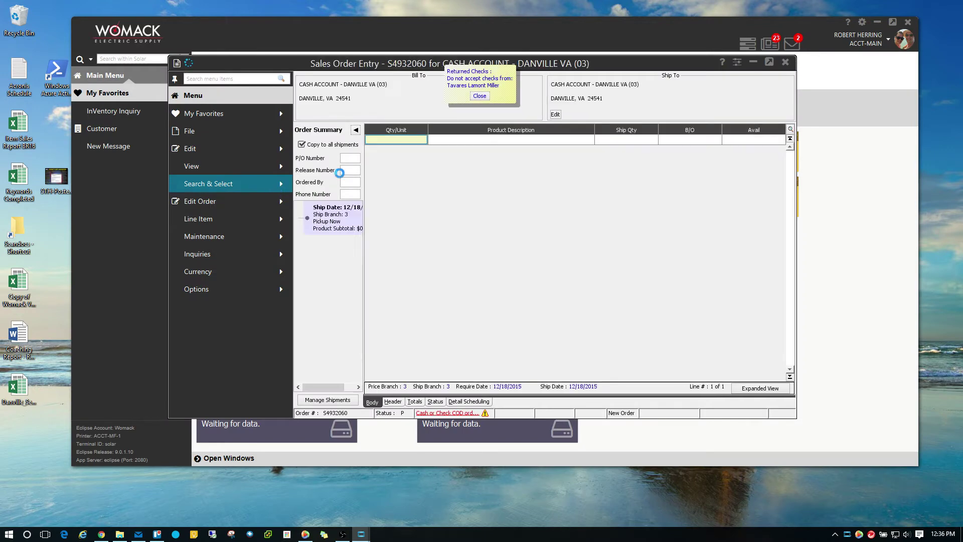
click(480, 96)
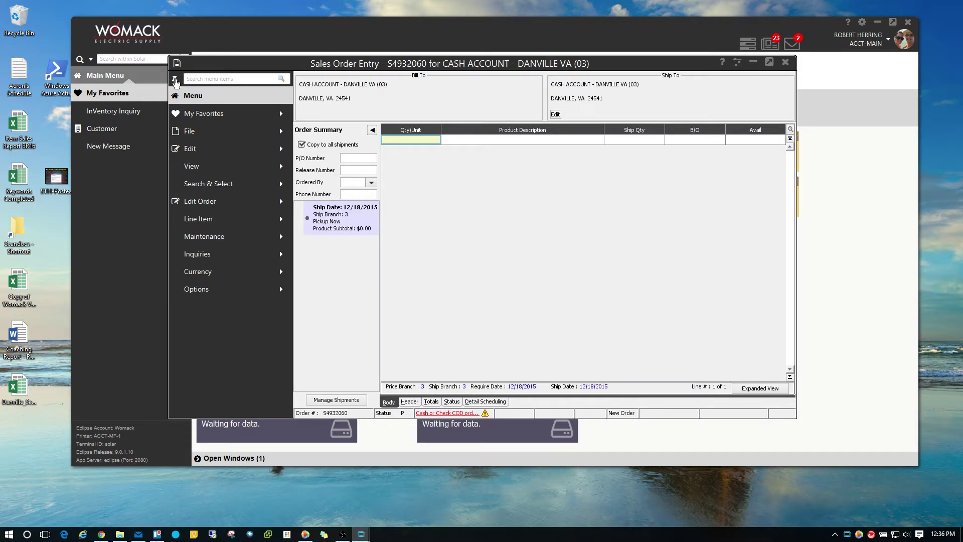
Unpin the order window's side menu into a collapsed strip and nudge the window right
click(175, 80)
click(175, 81)
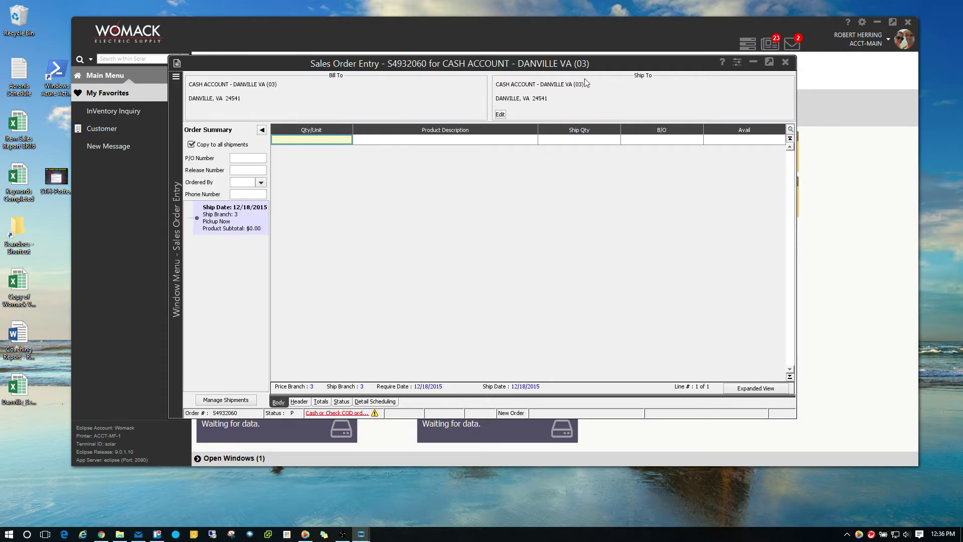
drag(582, 71, 610, 74)
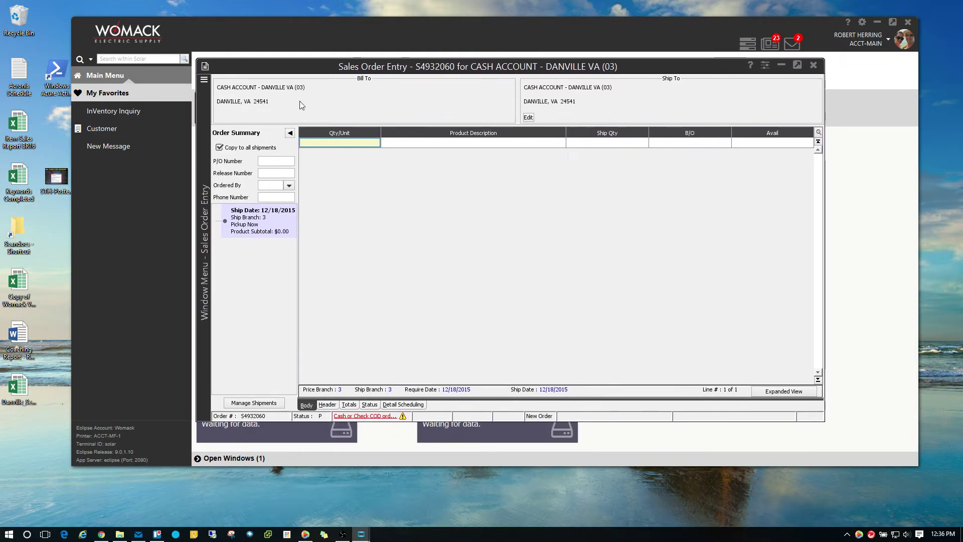
mouse_move(209, 87)
click(205, 81)
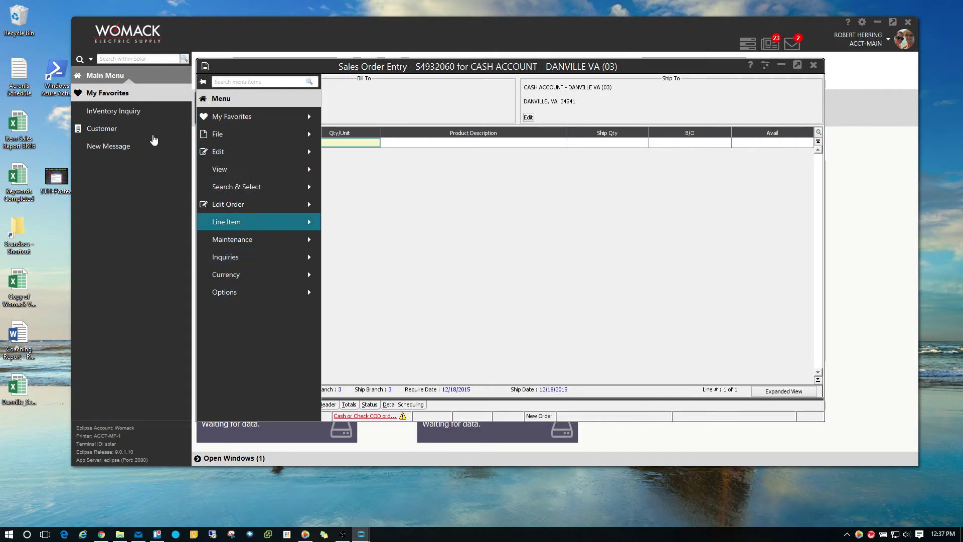
Minimize the sales order, show the Main Menu in the sidebar, then restore the order
click(781, 65)
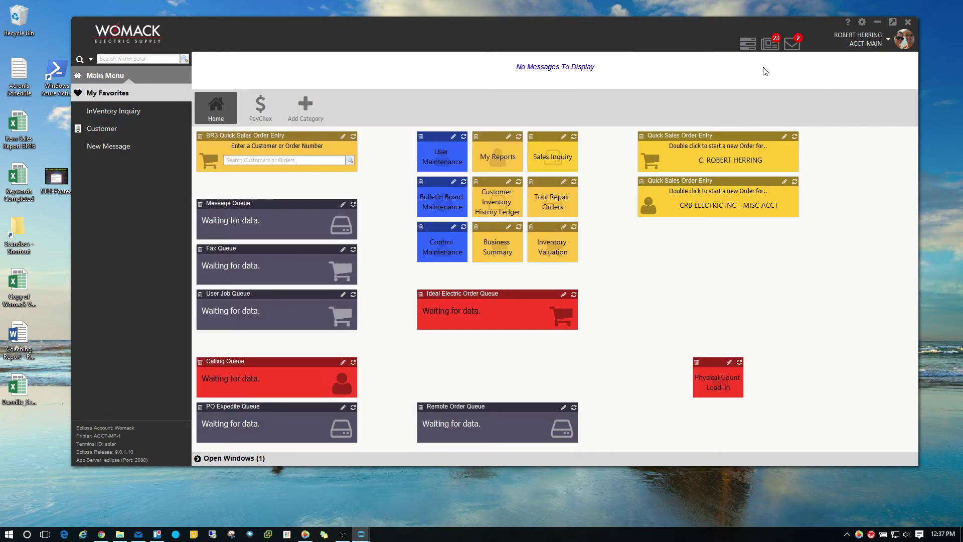
click(88, 76)
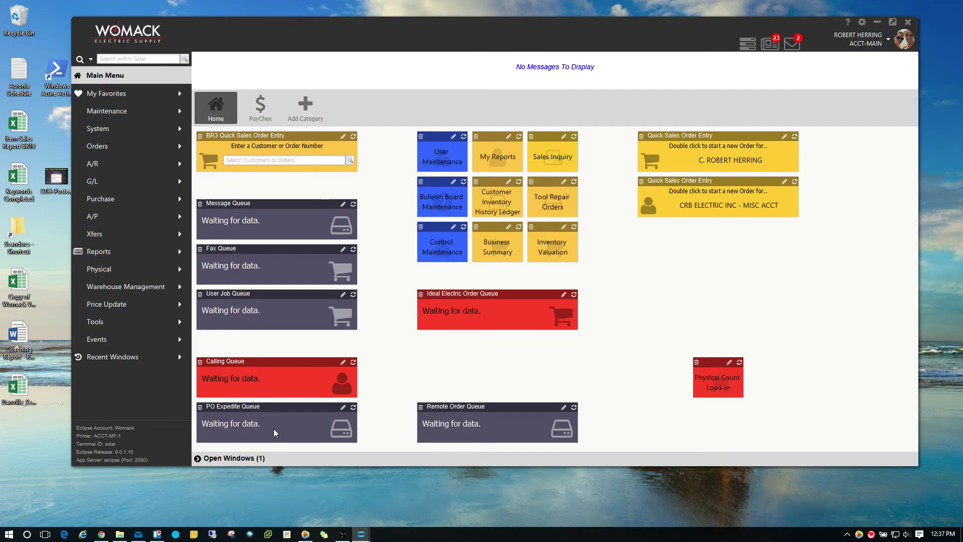
mouse_move(361, 534)
click(476, 504)
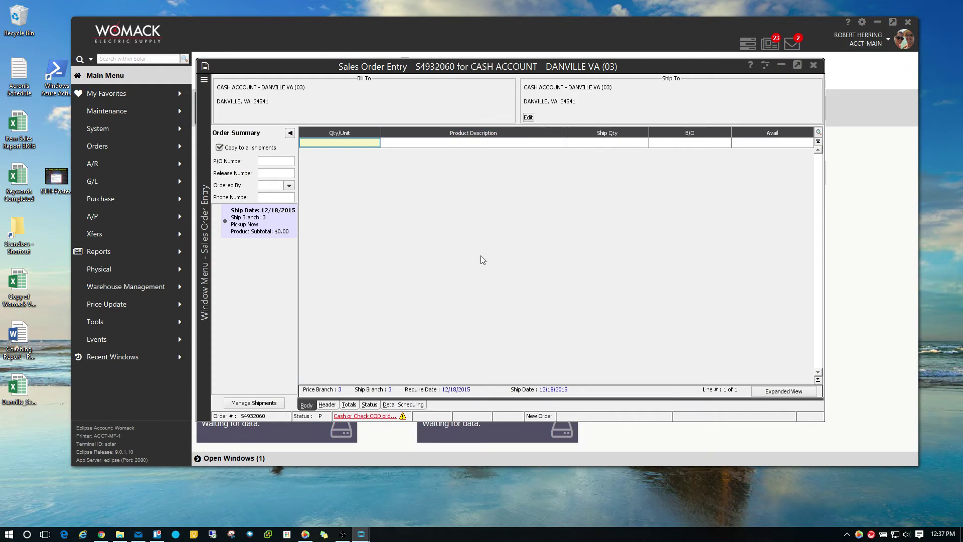
Pin the order's side menu open and browse the Edit Order commands before going back
click(204, 80)
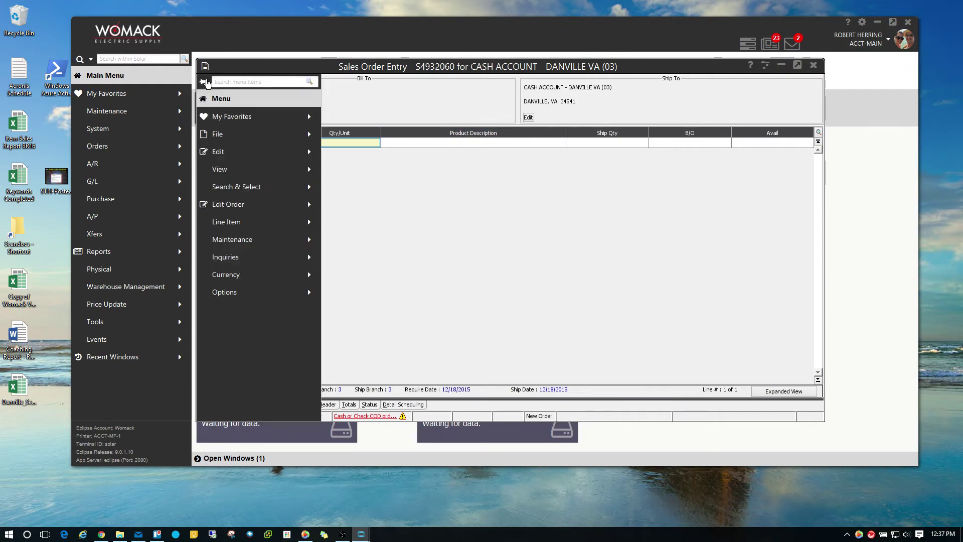
click(203, 83)
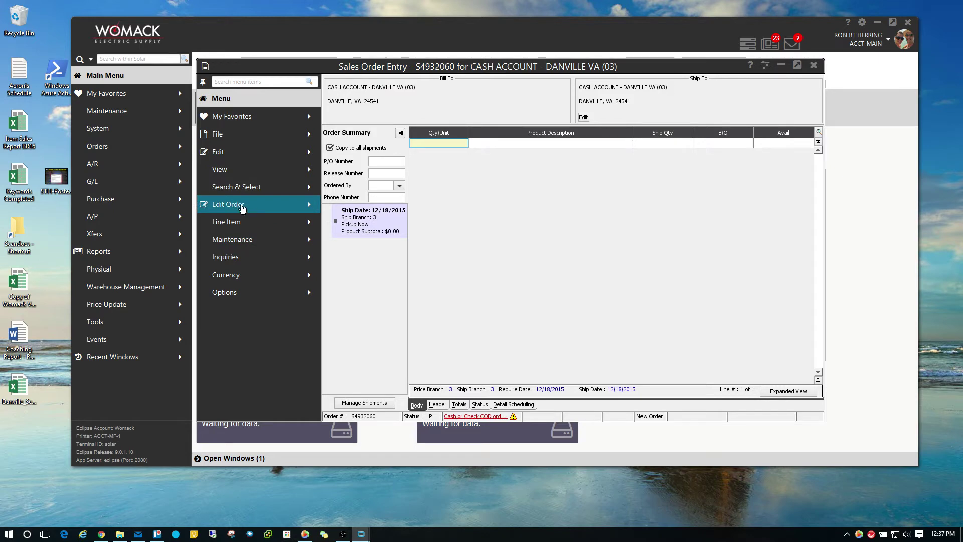
click(275, 205)
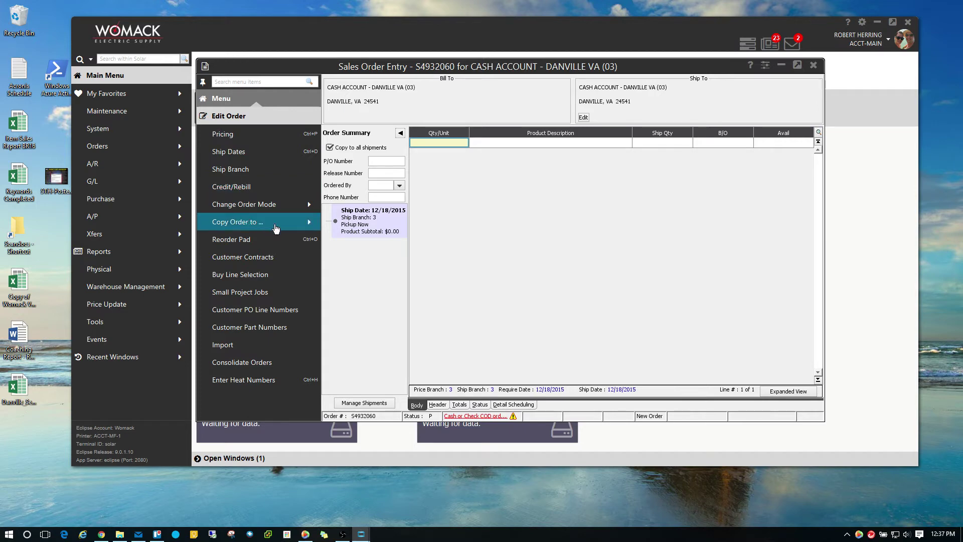
click(231, 100)
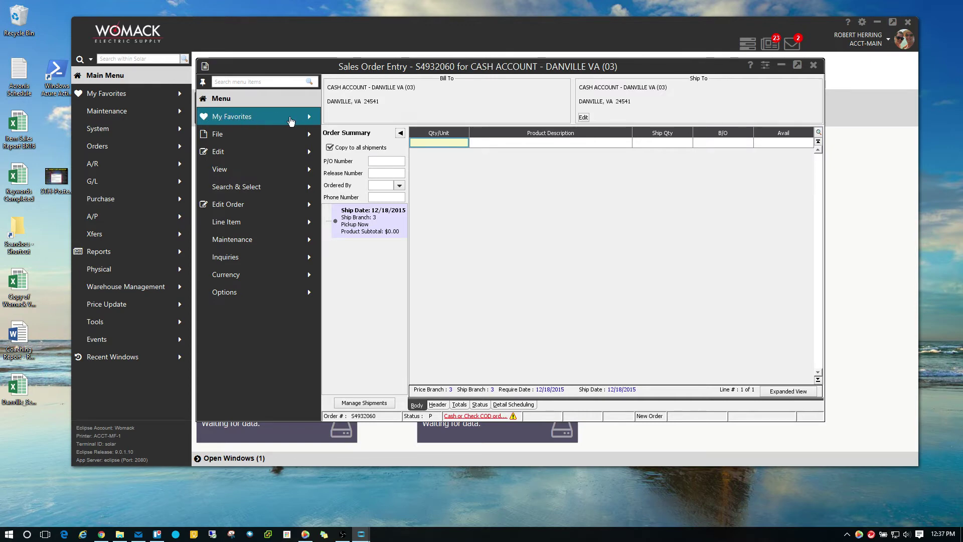
click(286, 120)
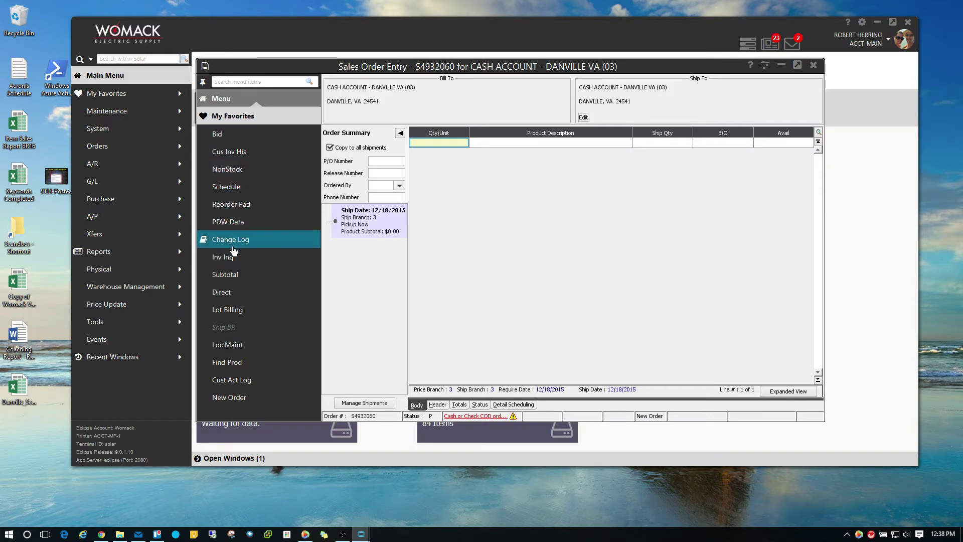
click(212, 101)
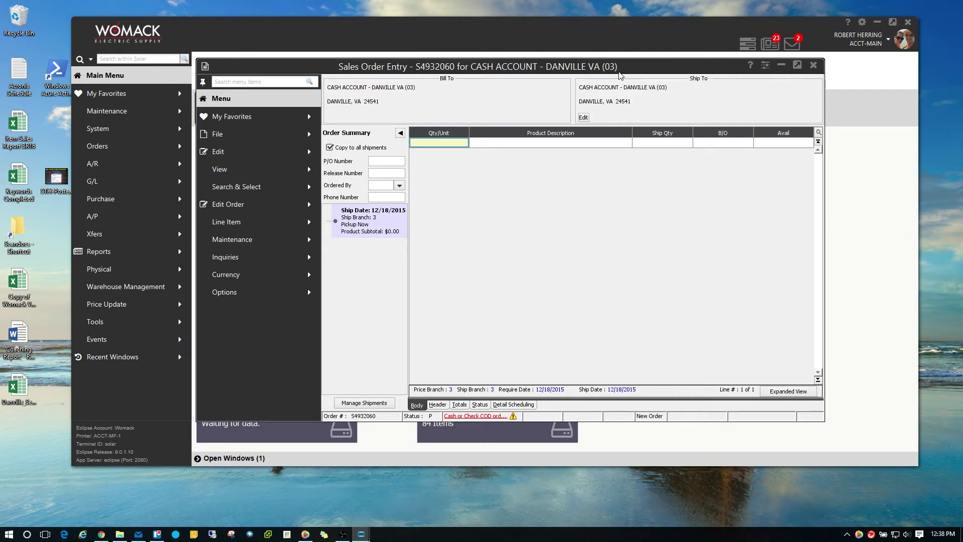
Close the sales order, confirming deletion, and list My Favorites in the sidebar
click(813, 65)
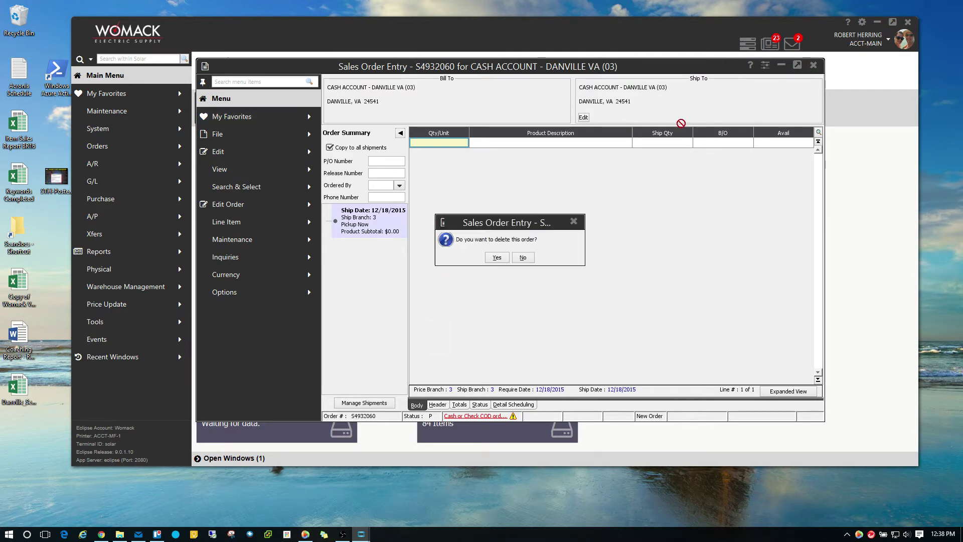
click(494, 258)
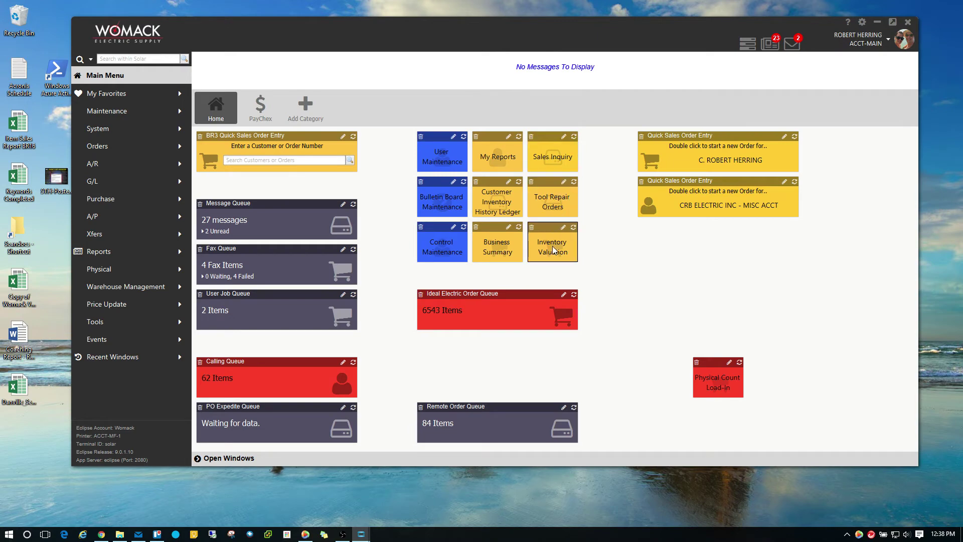
click(88, 96)
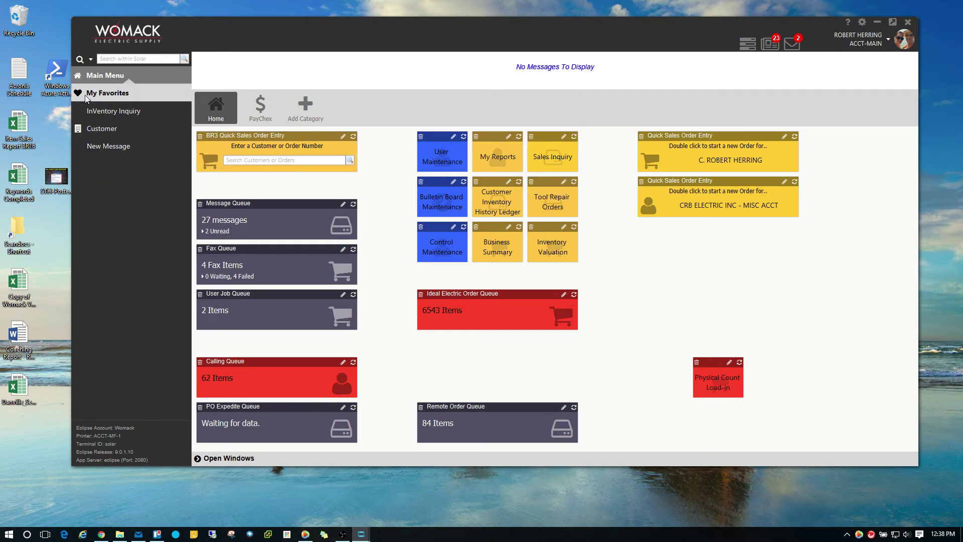
Open InVentory Inquiry from favorites, view its side menu, then close it
click(113, 111)
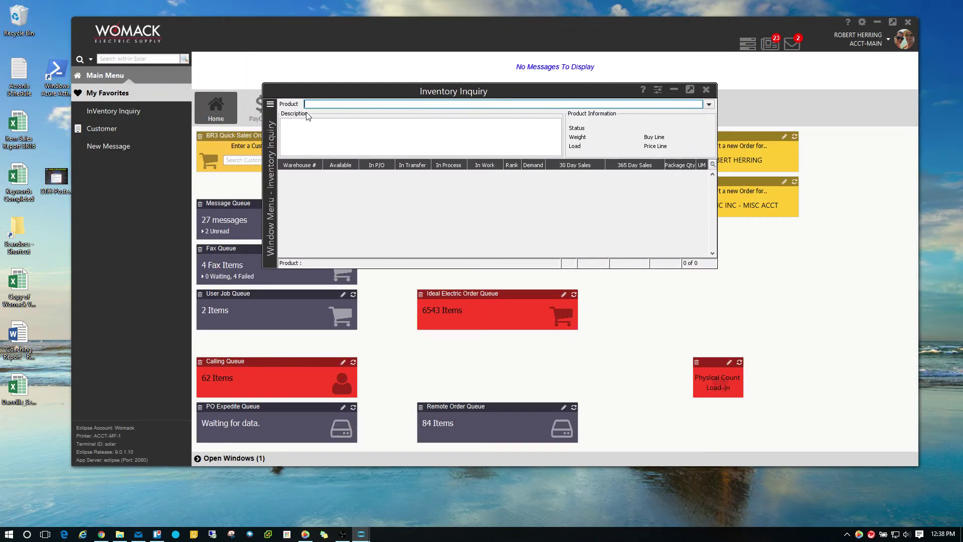
click(270, 105)
click(706, 91)
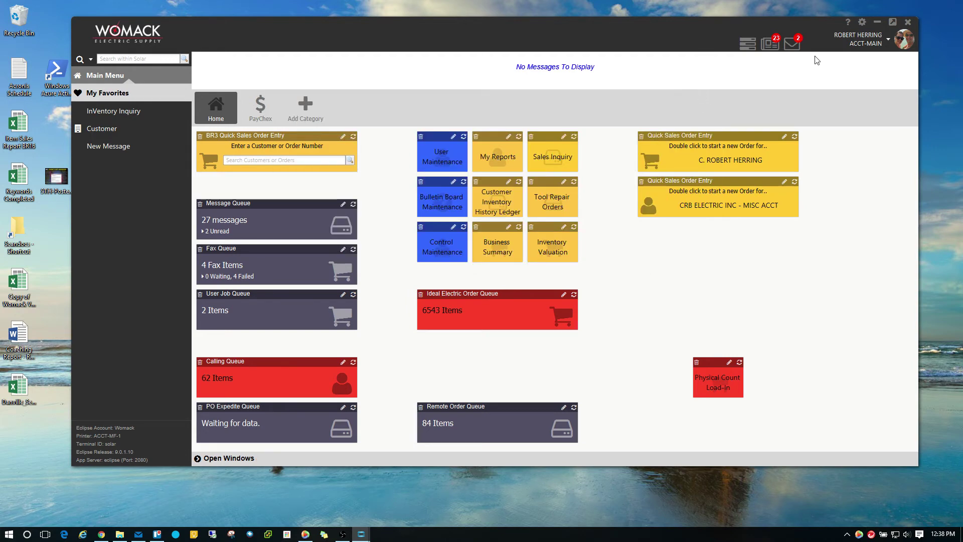
Switch the Solar Theme preference to Partial Solar Eclipse and shut down the application
click(888, 40)
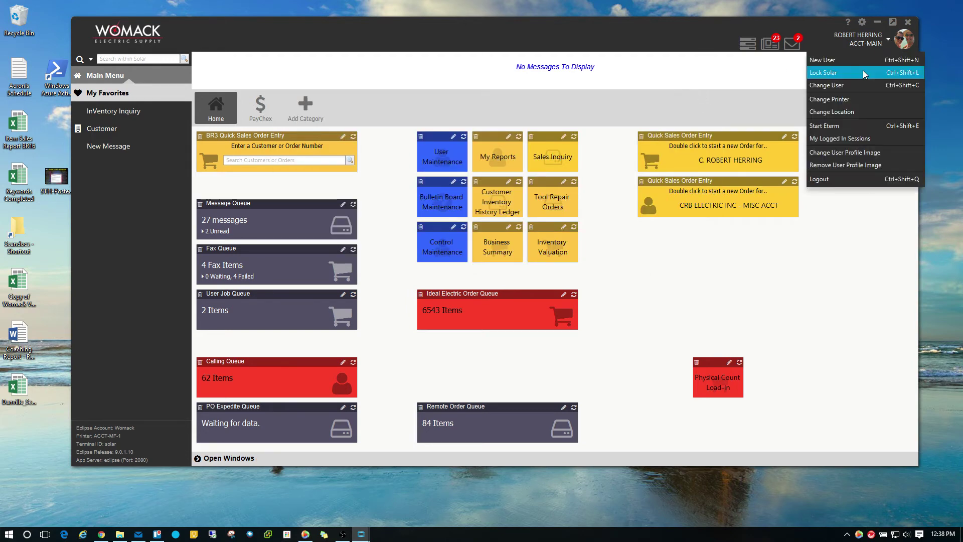
click(861, 22)
click(836, 109)
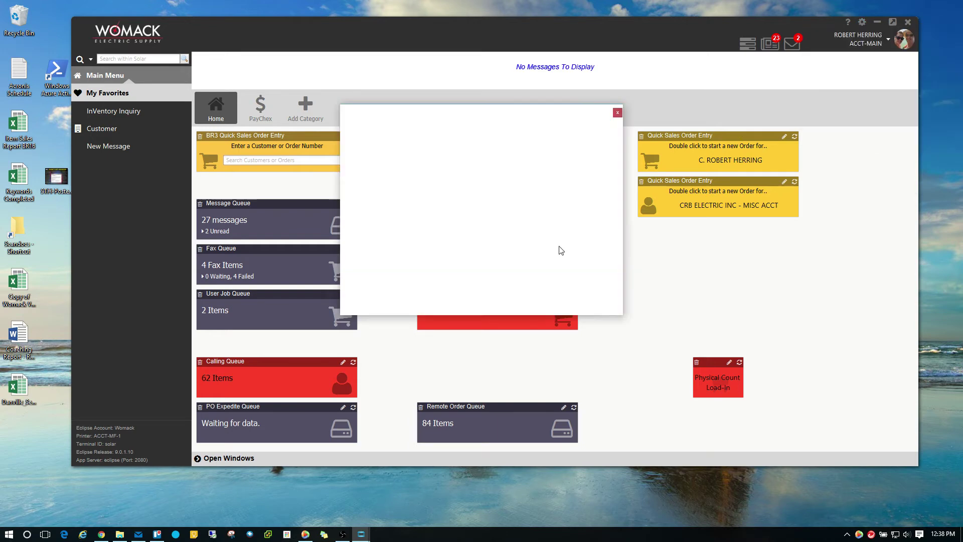
click(611, 245)
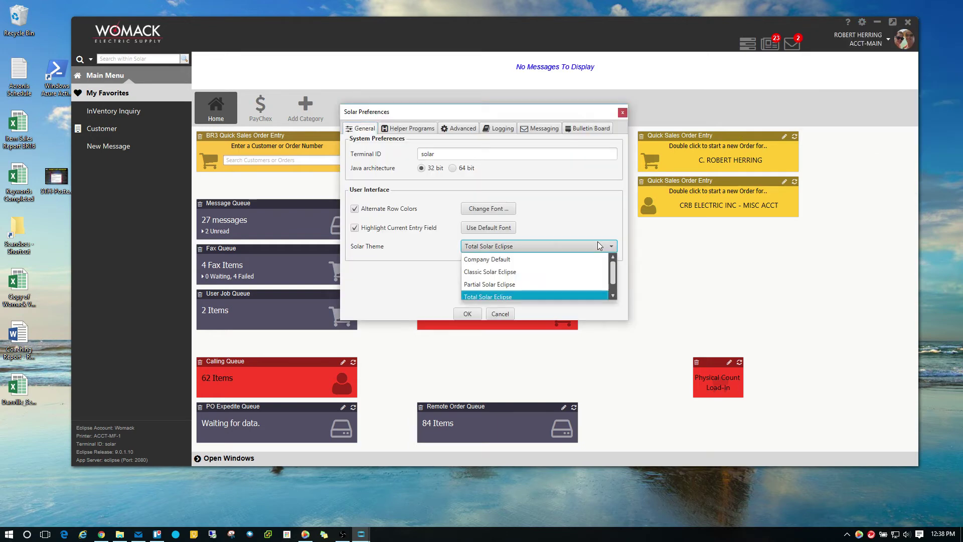
click(528, 284)
click(468, 315)
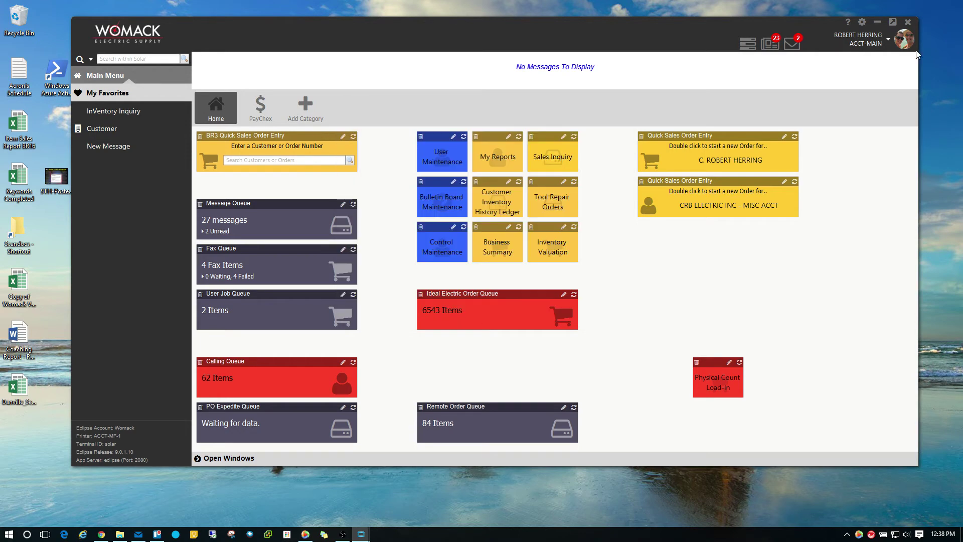
click(912, 24)
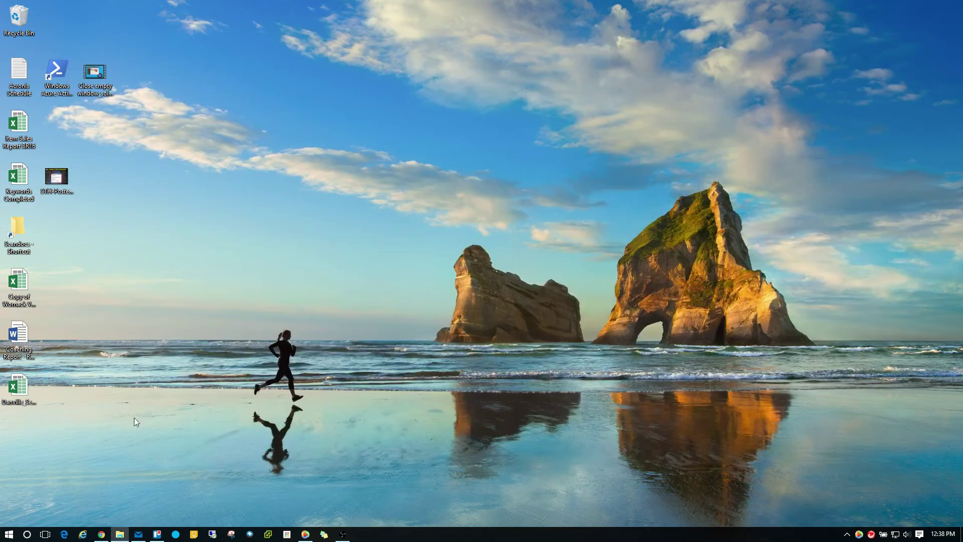
Relaunch Epicor Solar Eclipse from its Start menu tile to reach the login box
click(8, 534)
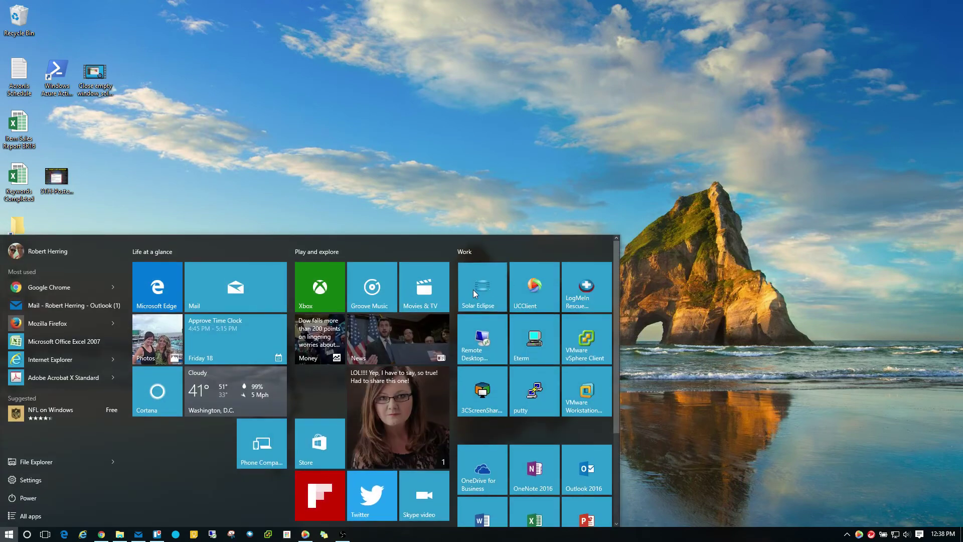
click(473, 290)
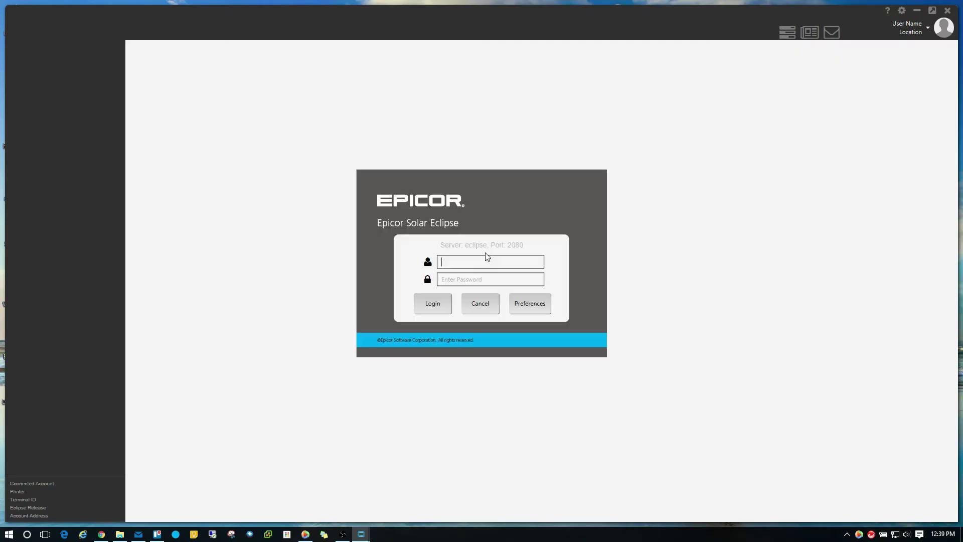
Log in with the username and password, and pick the ACCT-MAIN location
key(Tab)
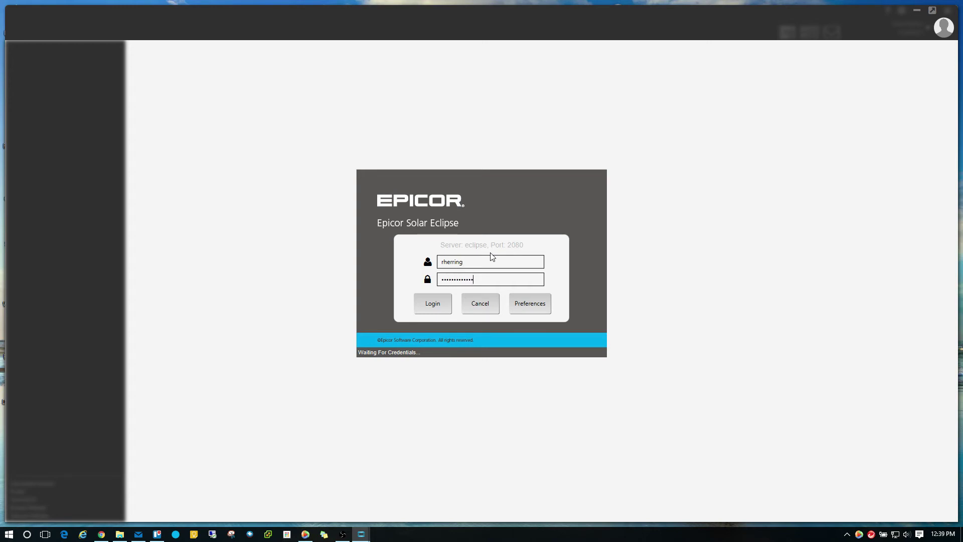
key(Return)
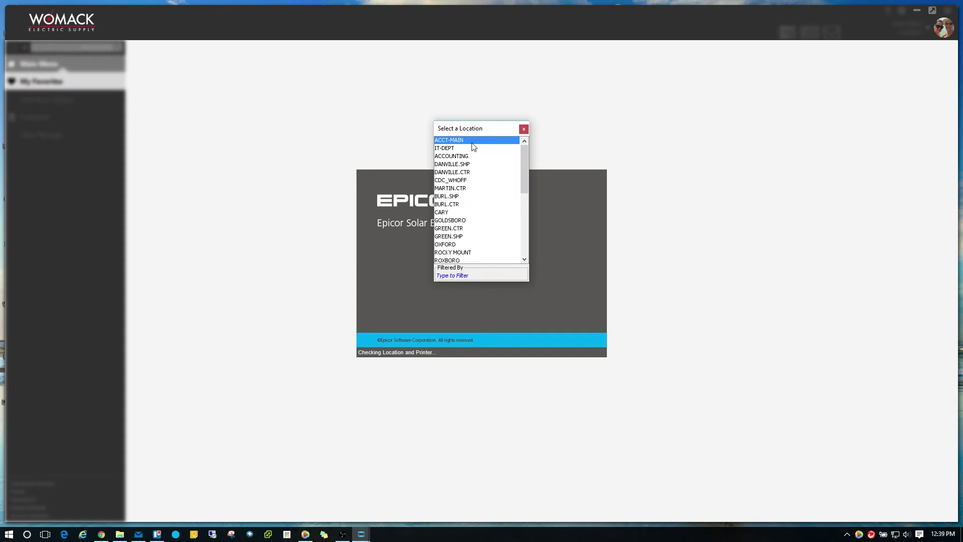
double_click(472, 143)
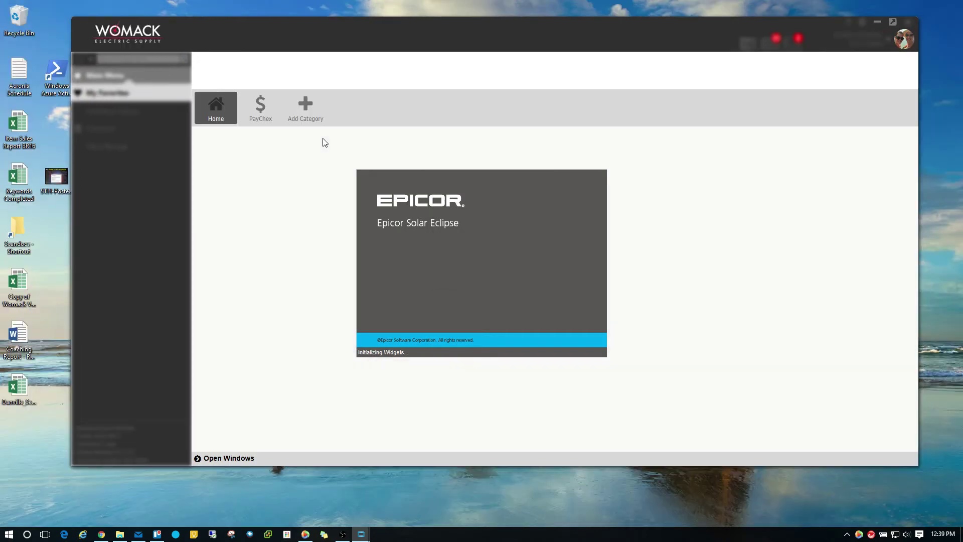
In Quick Sales Order Entry, search 'danville cash' and start an order for CASH ACCOUNT - DANVILLE
click(269, 159)
text(danville cash)
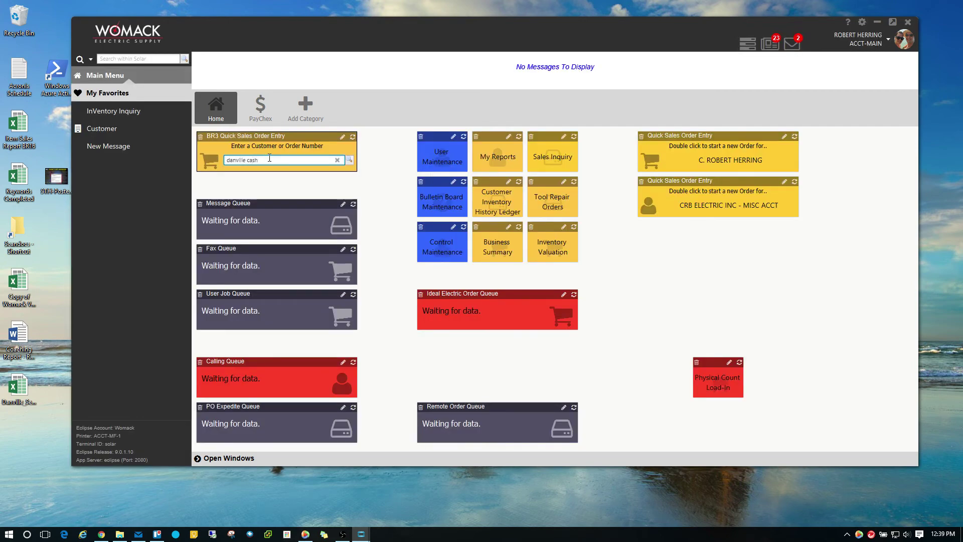
key(Return)
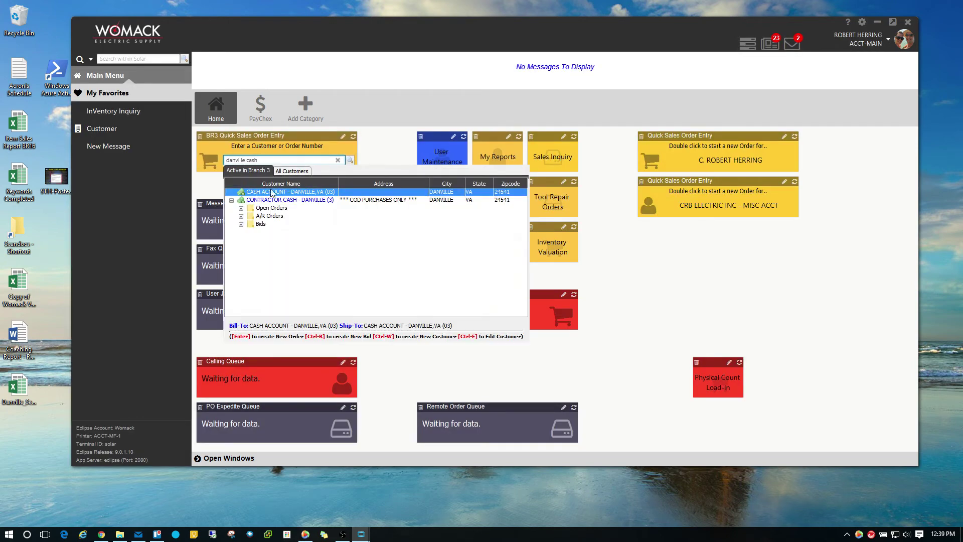
click(271, 195)
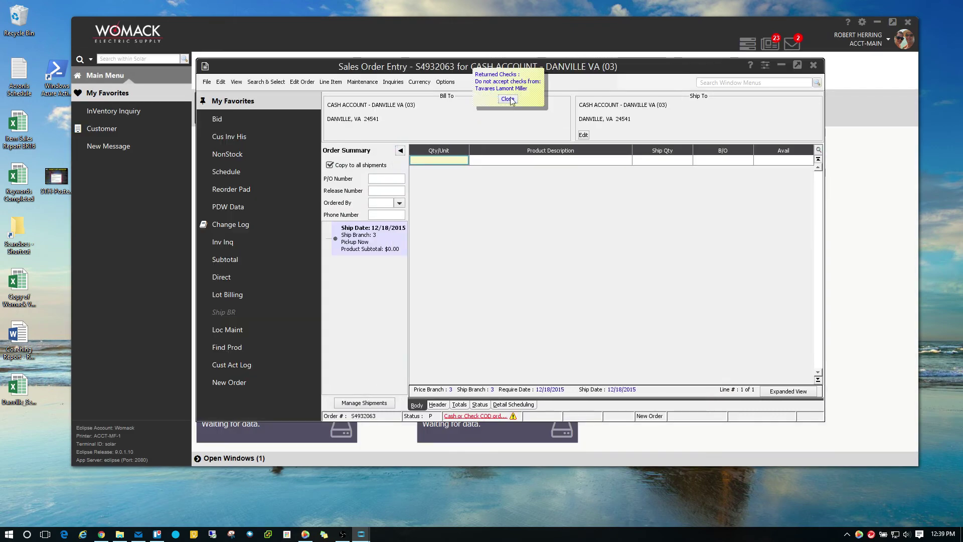
Close the Returned Checks note, then browse the Edit Order menu and its neighbouring menu-bar menus
click(507, 99)
click(266, 82)
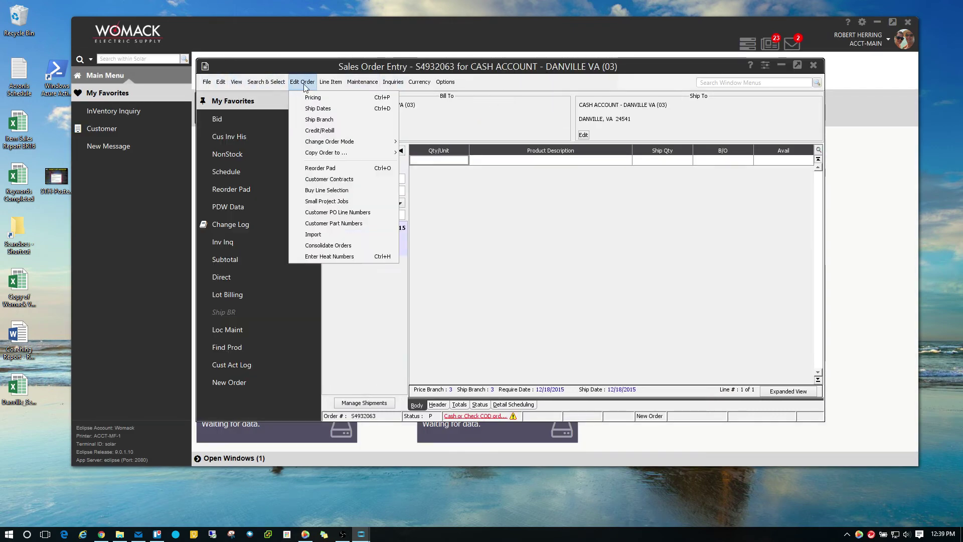
mouse_move(372, 85)
mouse_move(449, 86)
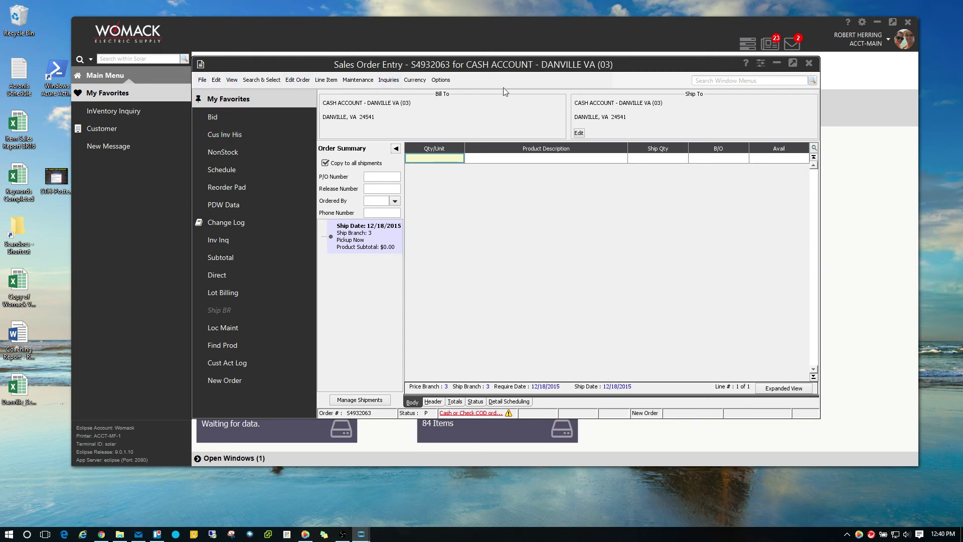
Narrow the Sales Order Entry window, then drag its right edge back out to widen it
drag(820, 122, 753, 121)
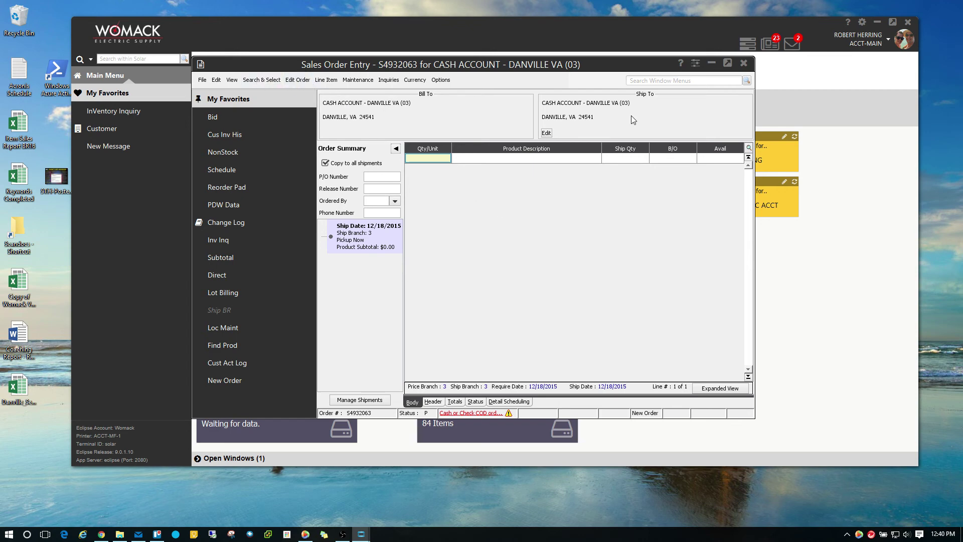
drag(754, 200, 830, 200)
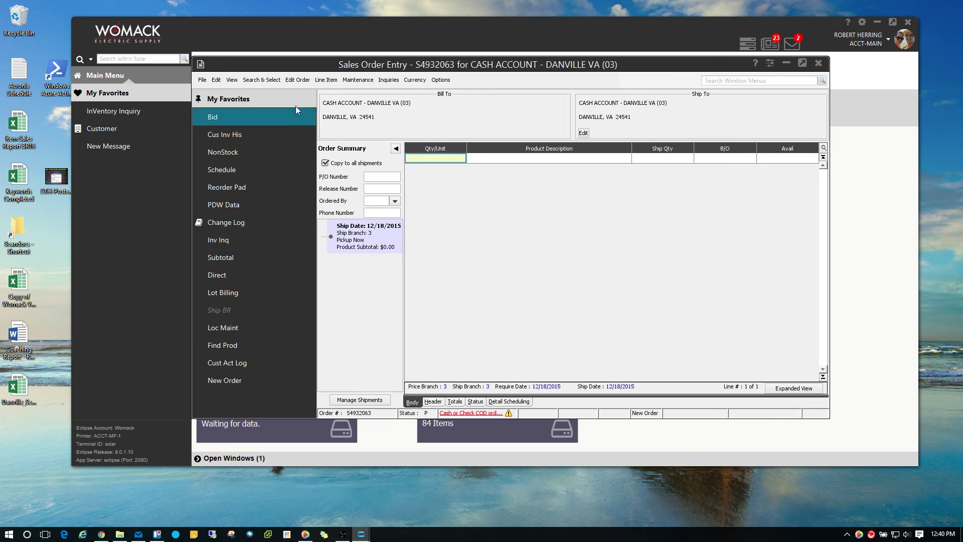
Browse the Edit Order and Line Item menus, then leave My Favorites unpinned as a fly-out strip
click(299, 81)
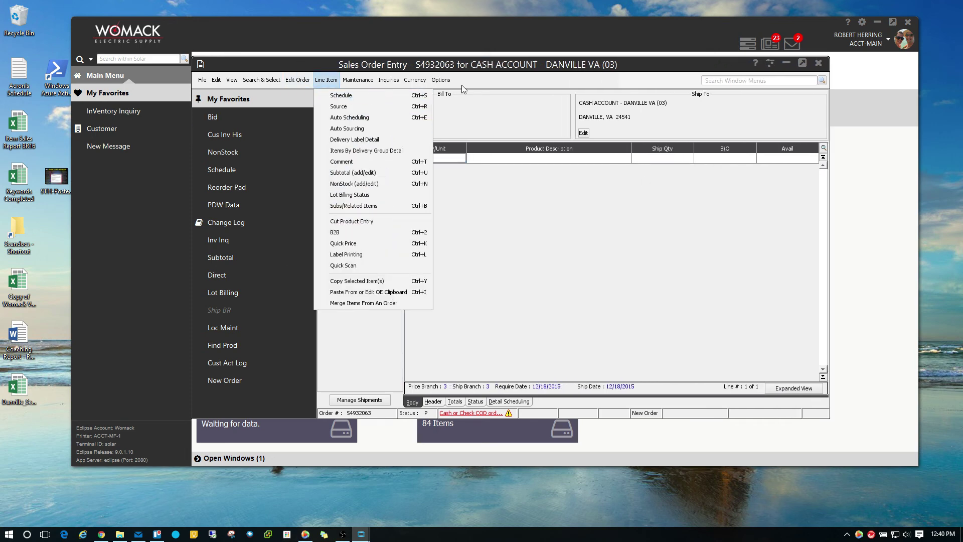
click(574, 73)
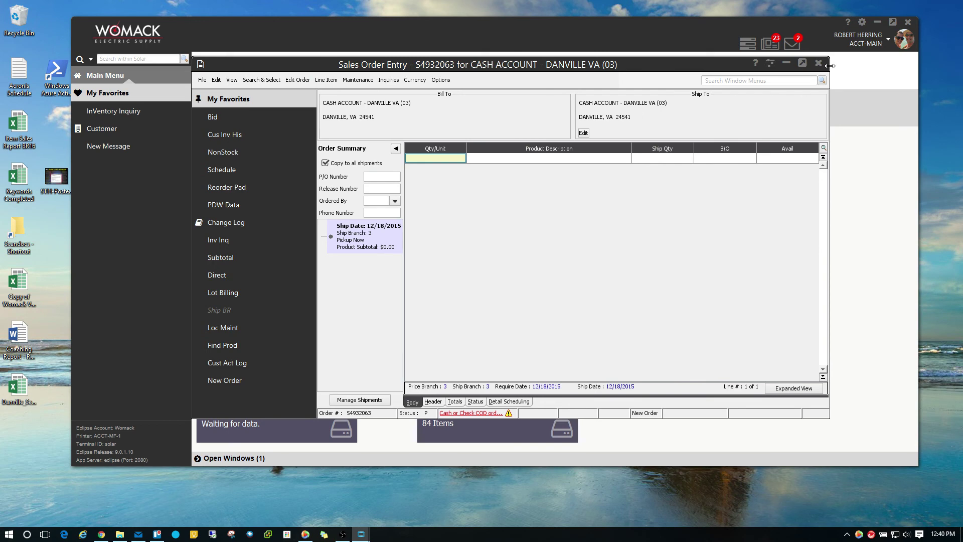
click(199, 98)
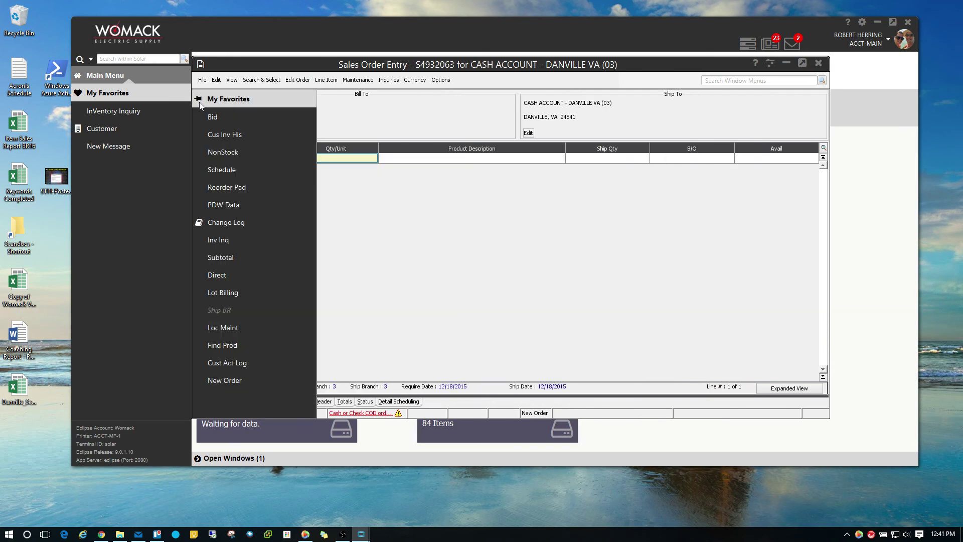
click(198, 101)
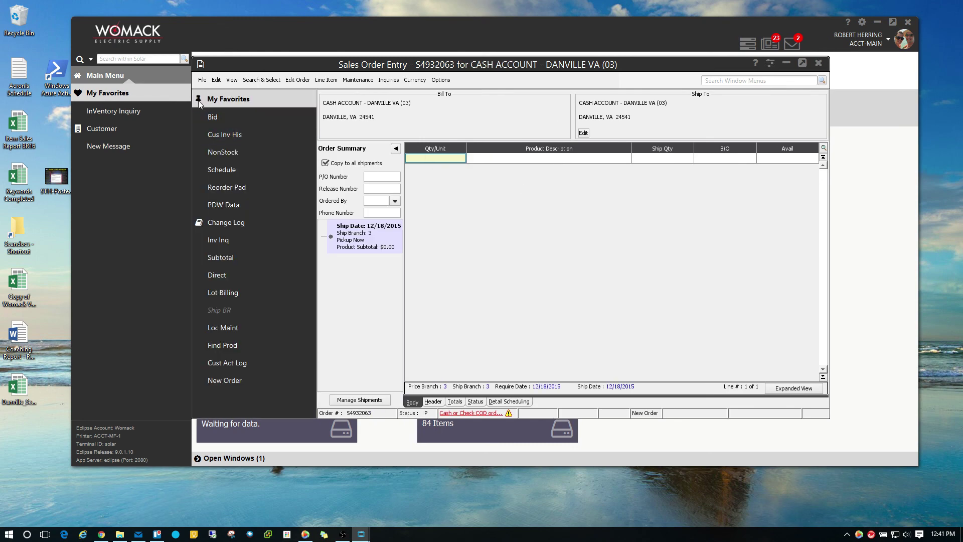
click(198, 100)
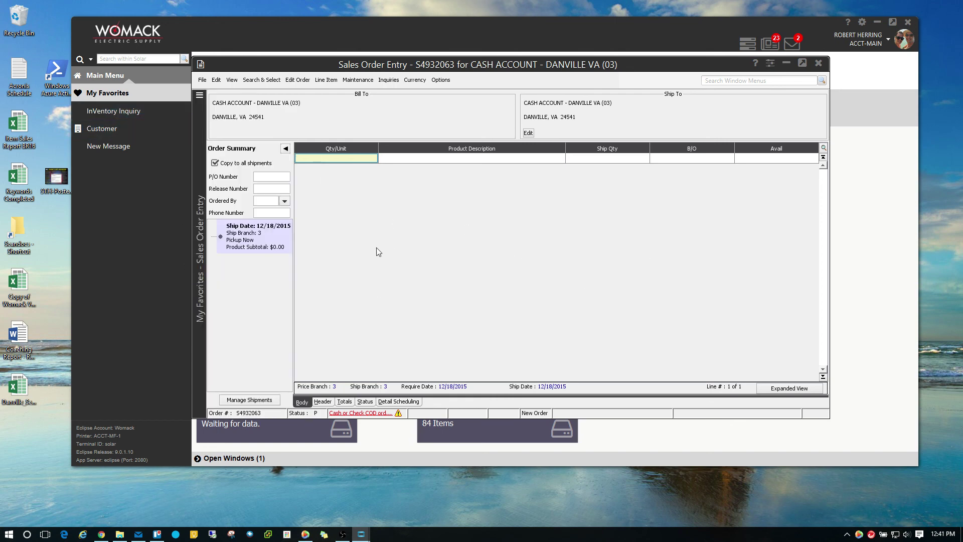
mouse_move(203, 245)
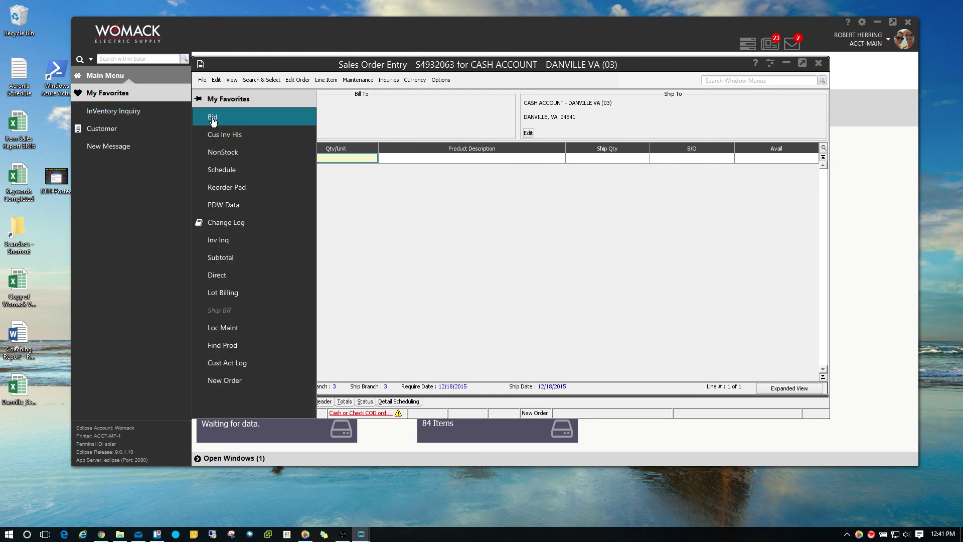
Mark the Danville order as a Bid, then close its window and confirm deleting it
click(220, 117)
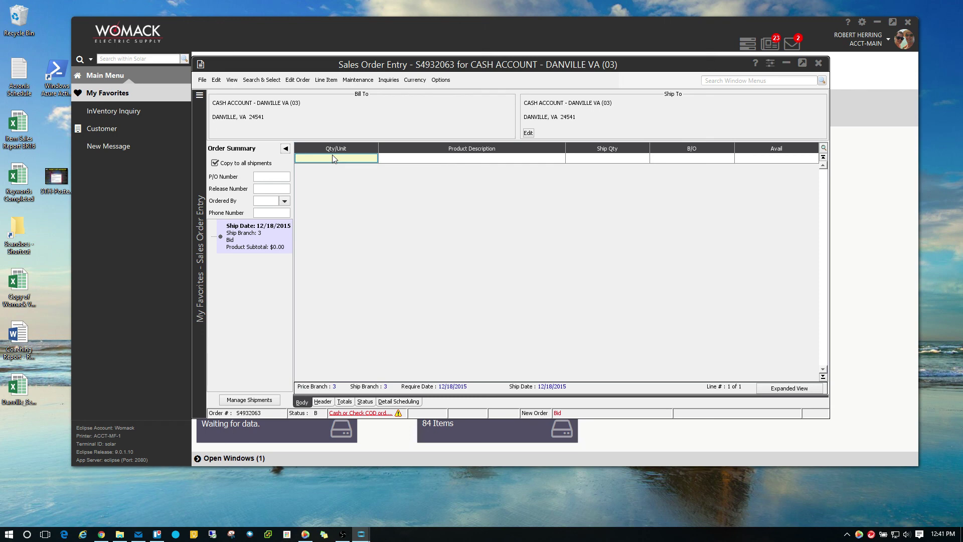
click(818, 64)
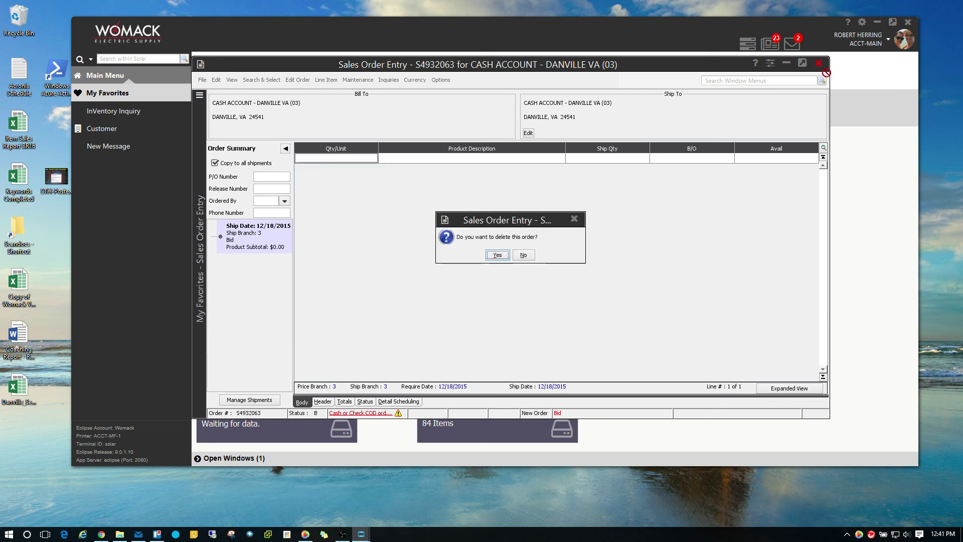
click(497, 255)
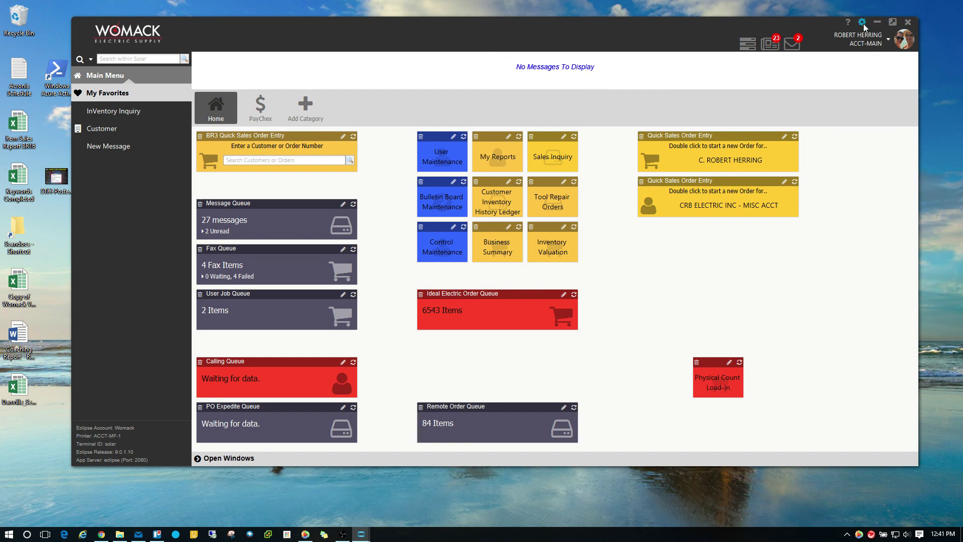
click(862, 24)
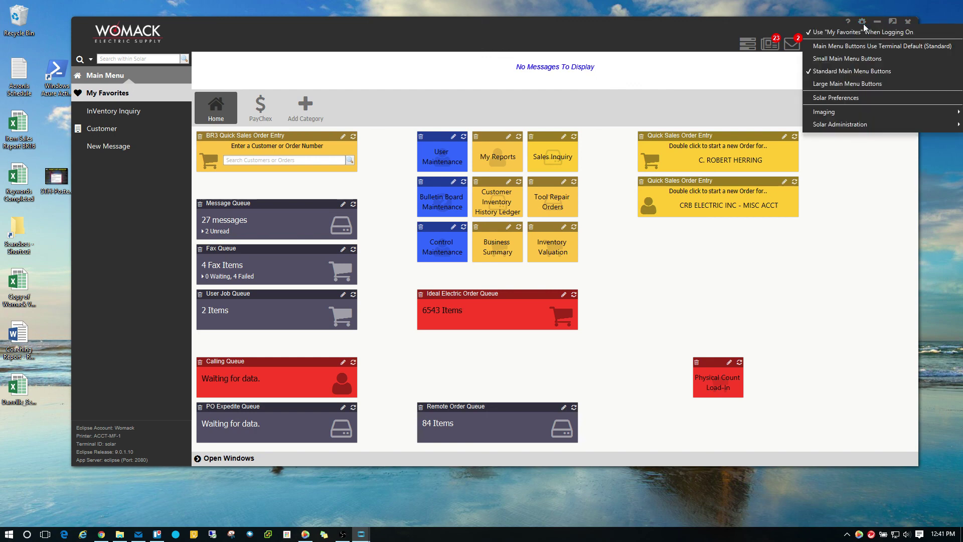
click(846, 100)
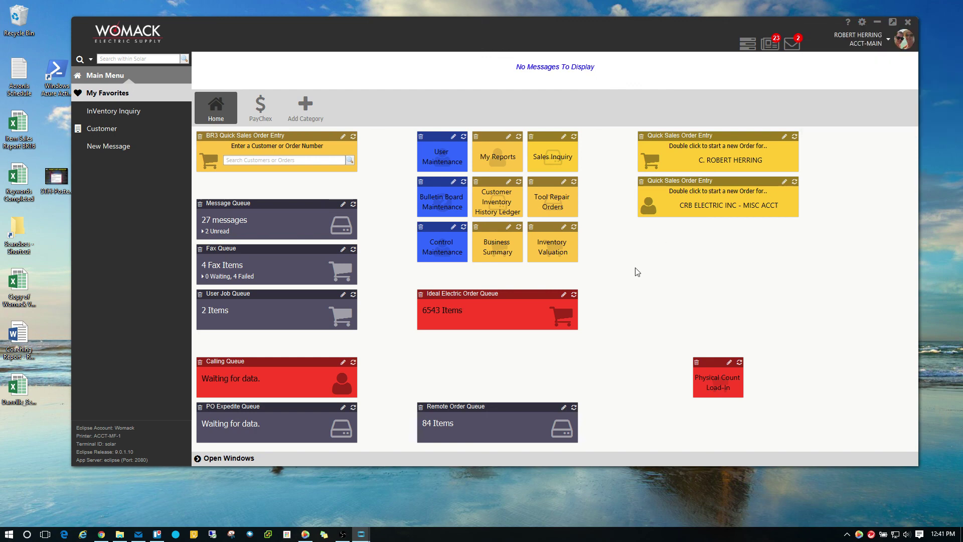
click(540, 246)
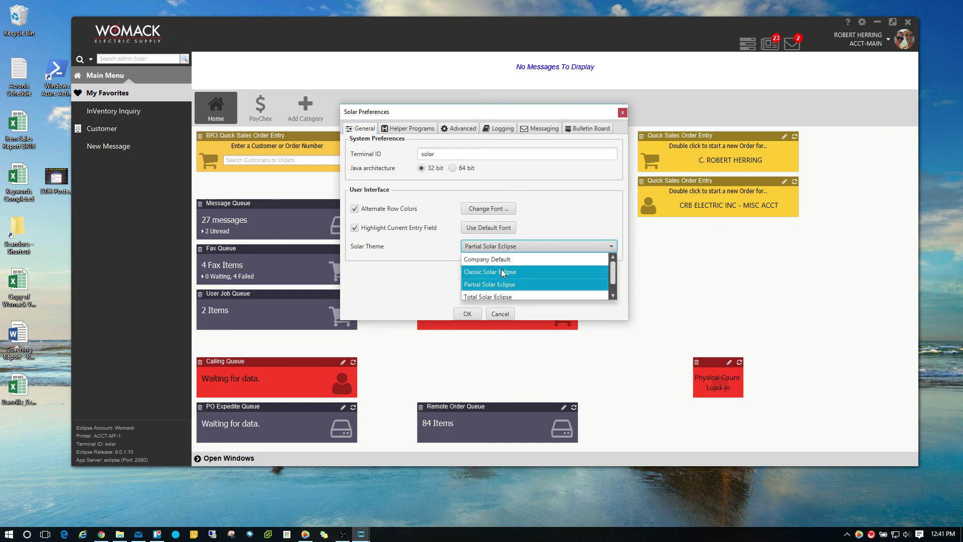